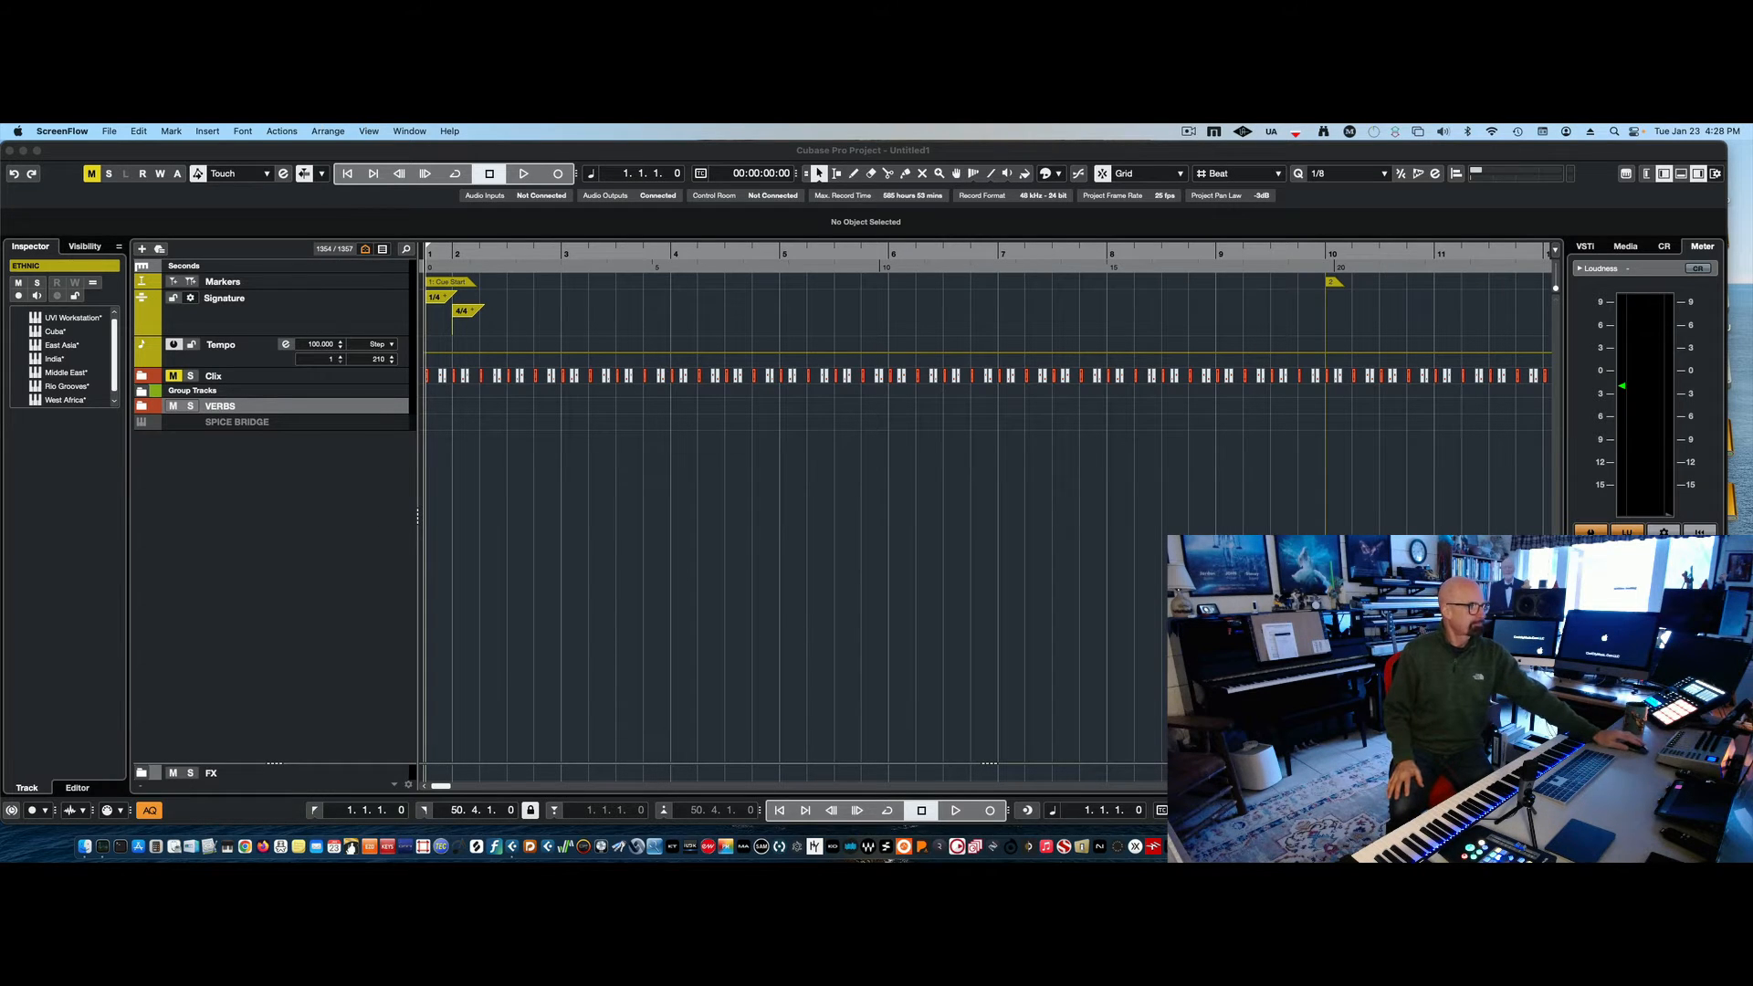
- Bring Activity Monitor into view, check the memory used by the running processes, and return to the Cubase project
drag(2, 456, 991, 193)
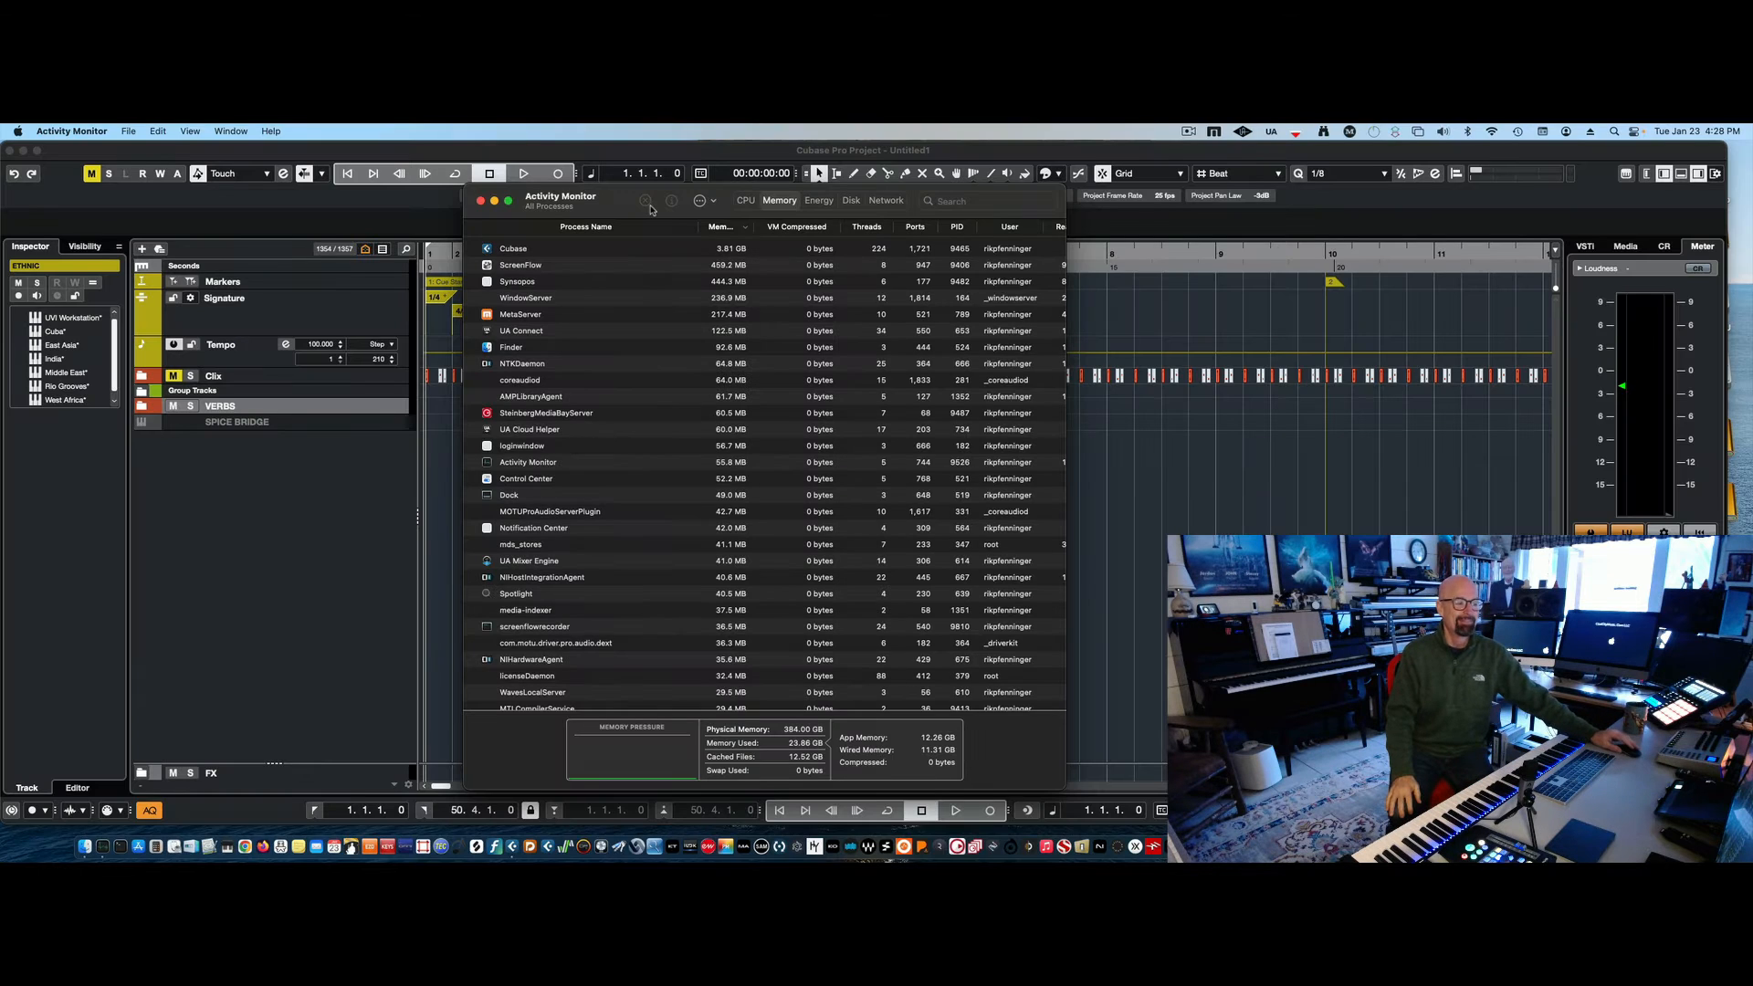
drag(625, 193, 0, 239)
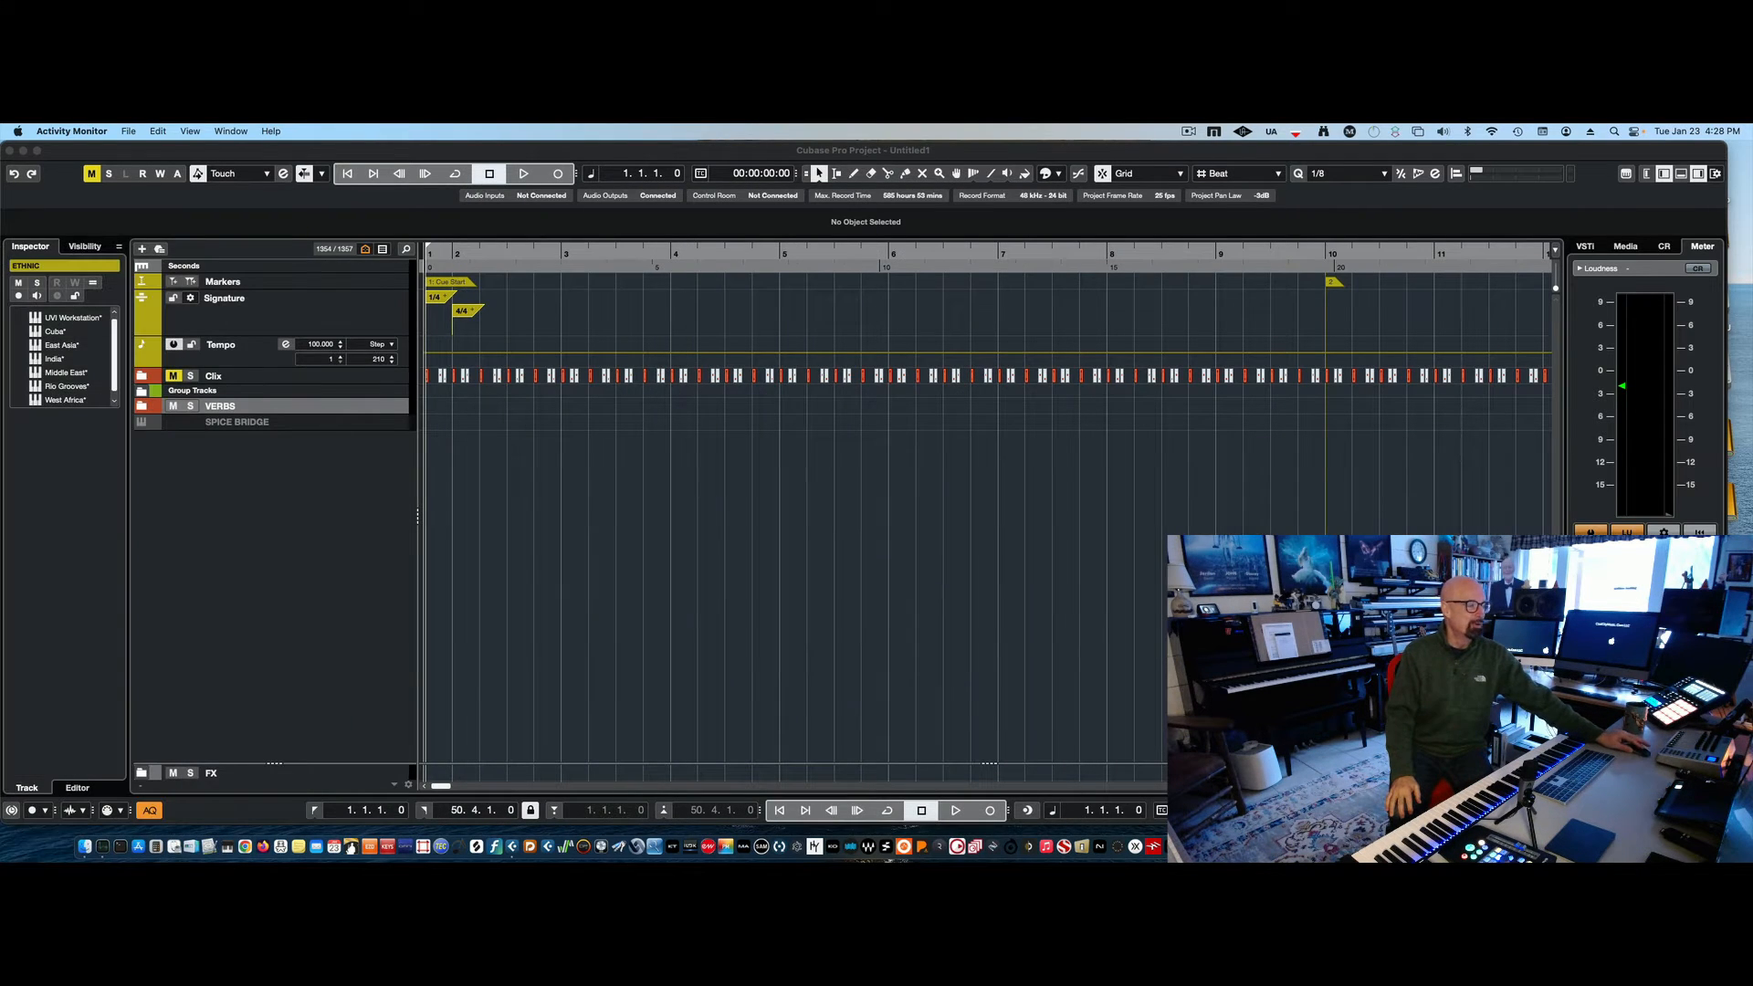
click(372, 151)
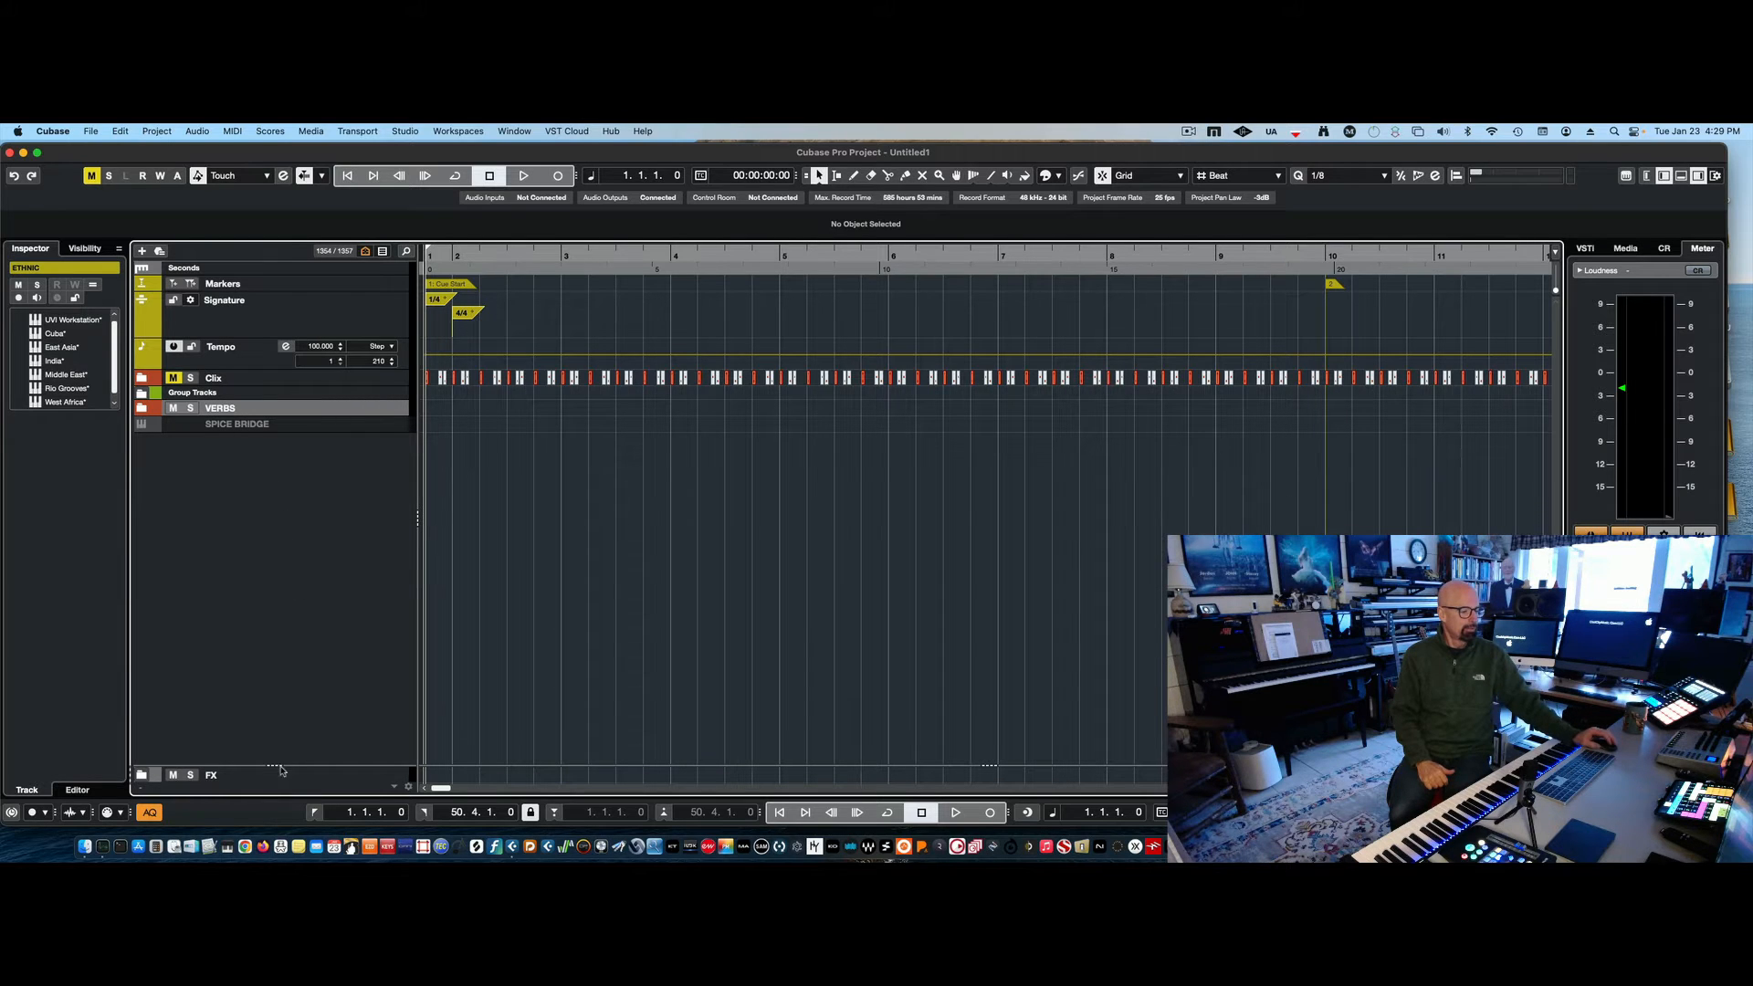
- Enlarge the lower section of the divided track list to expose all instrument folders, and inspect the tracks in the FX folder
drag(274, 766, 277, 445)
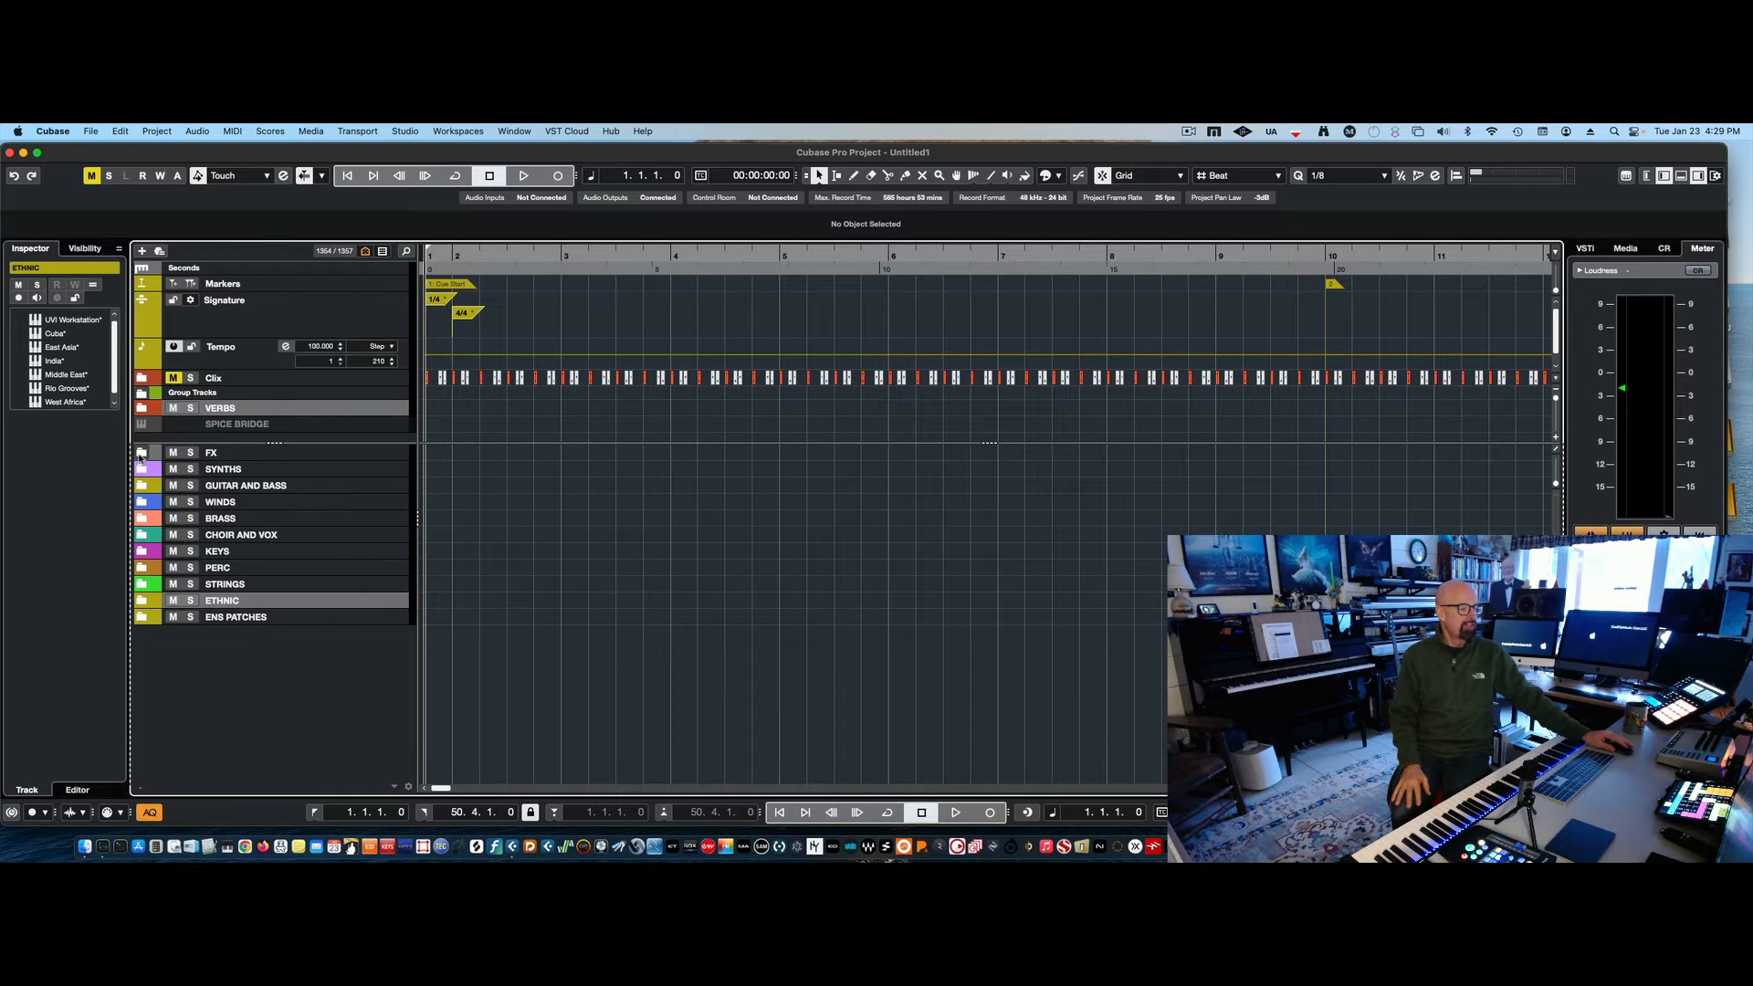
click(142, 454)
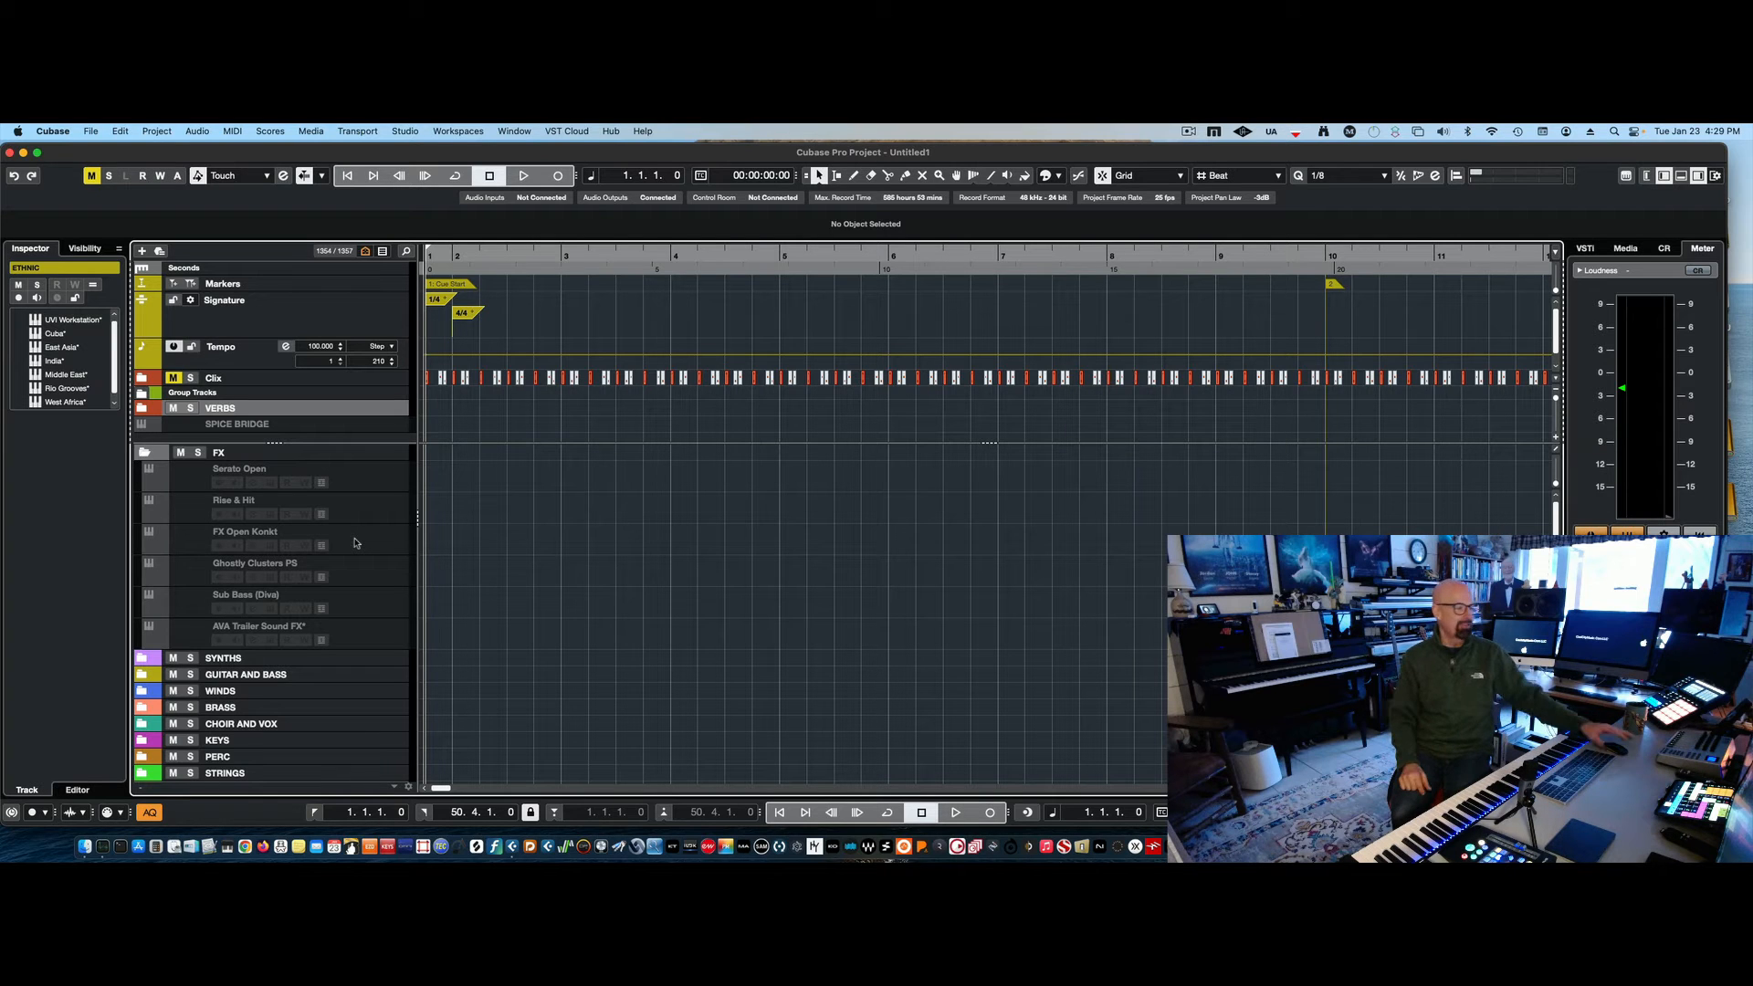
click(144, 452)
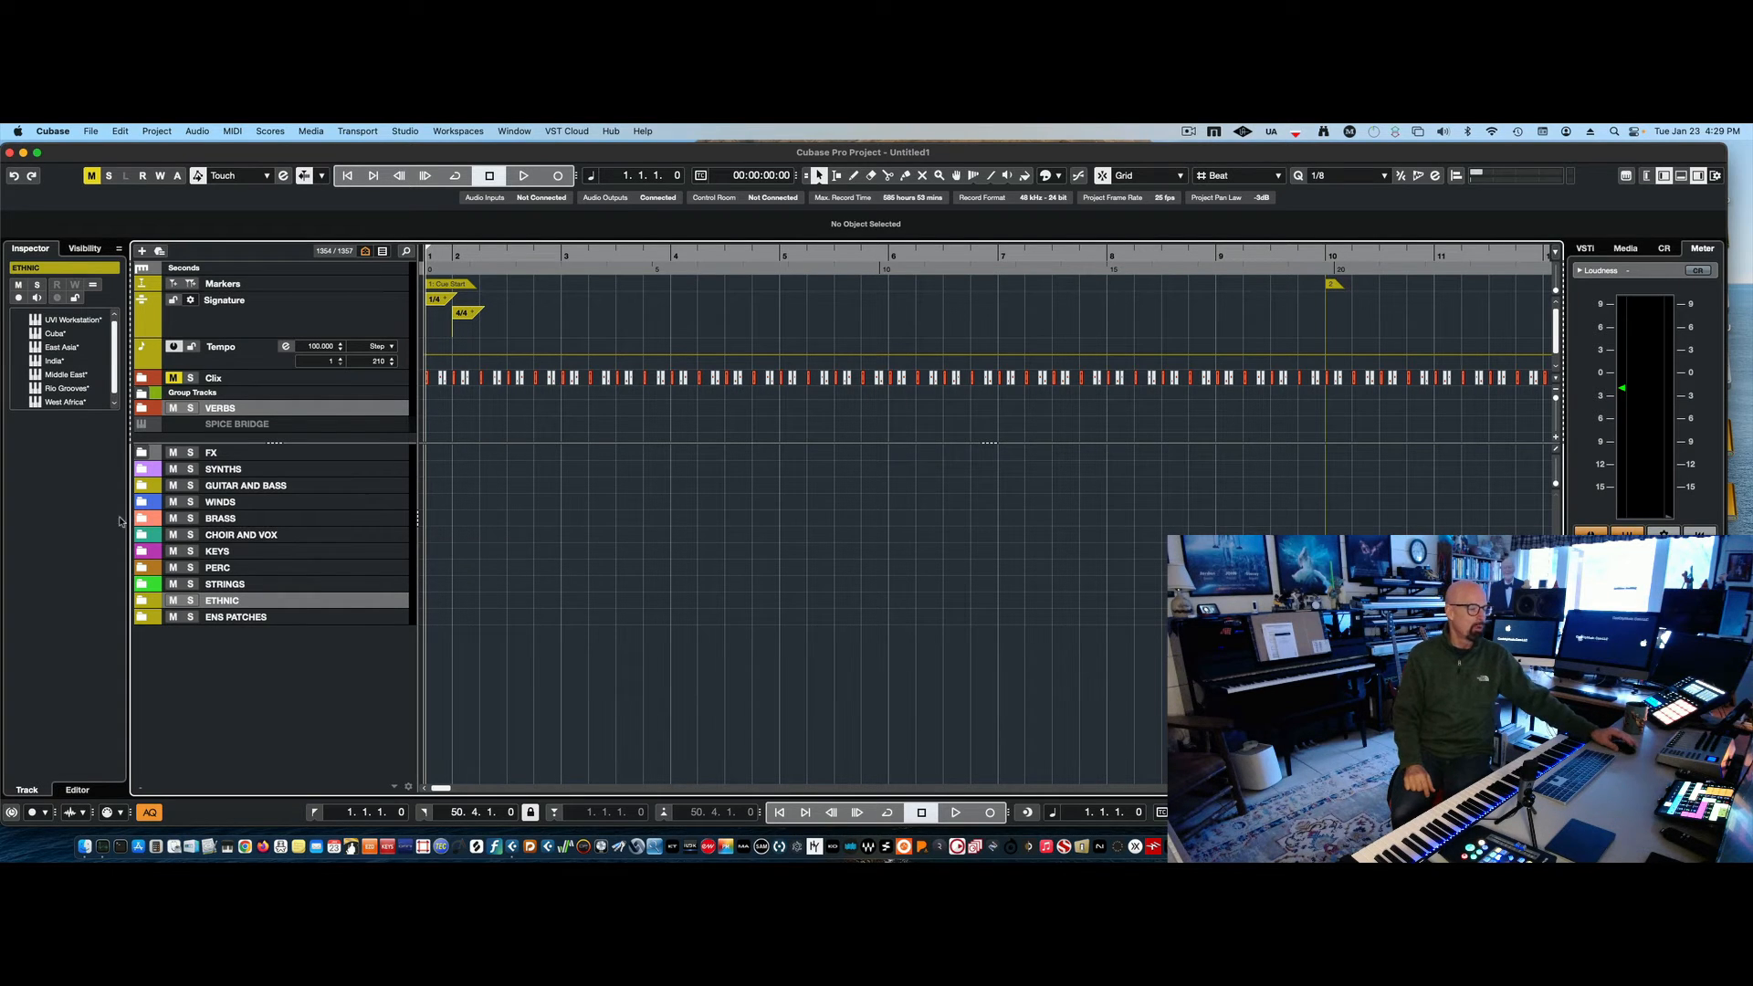
- Inspect the contents of the SYNTHS folder, including Tier 1, and of the GUITAR AND BASS folder, collapsing each again
click(142, 470)
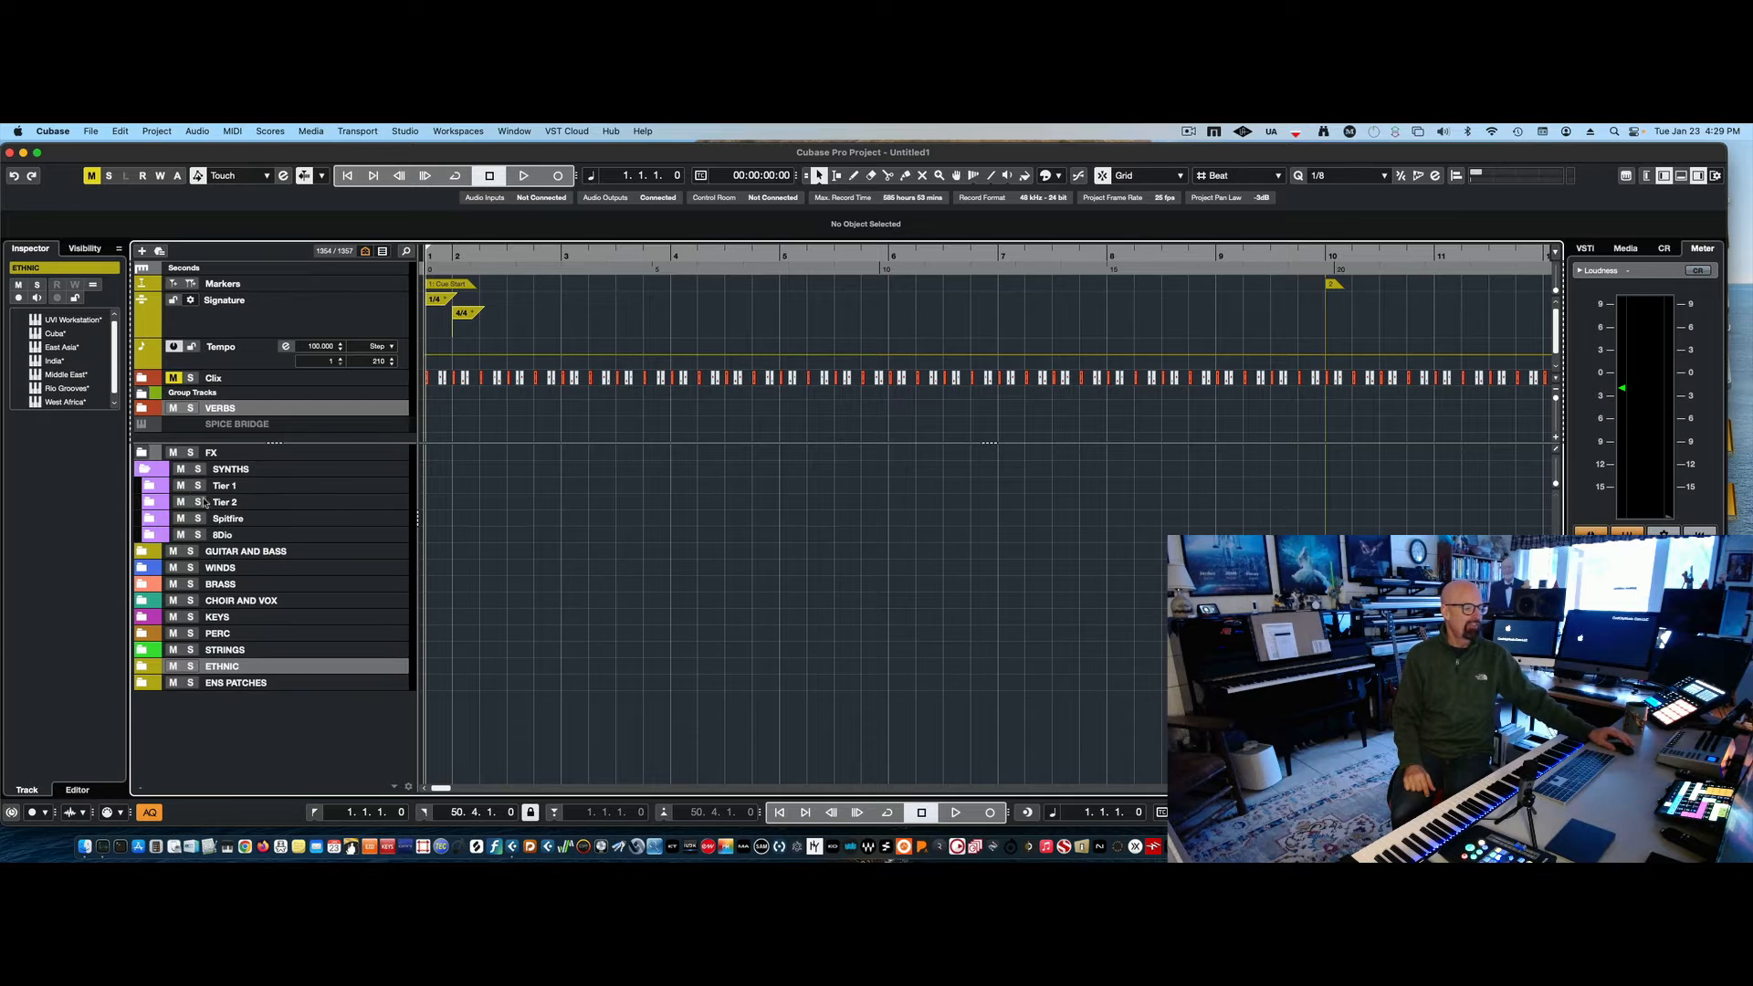
click(151, 487)
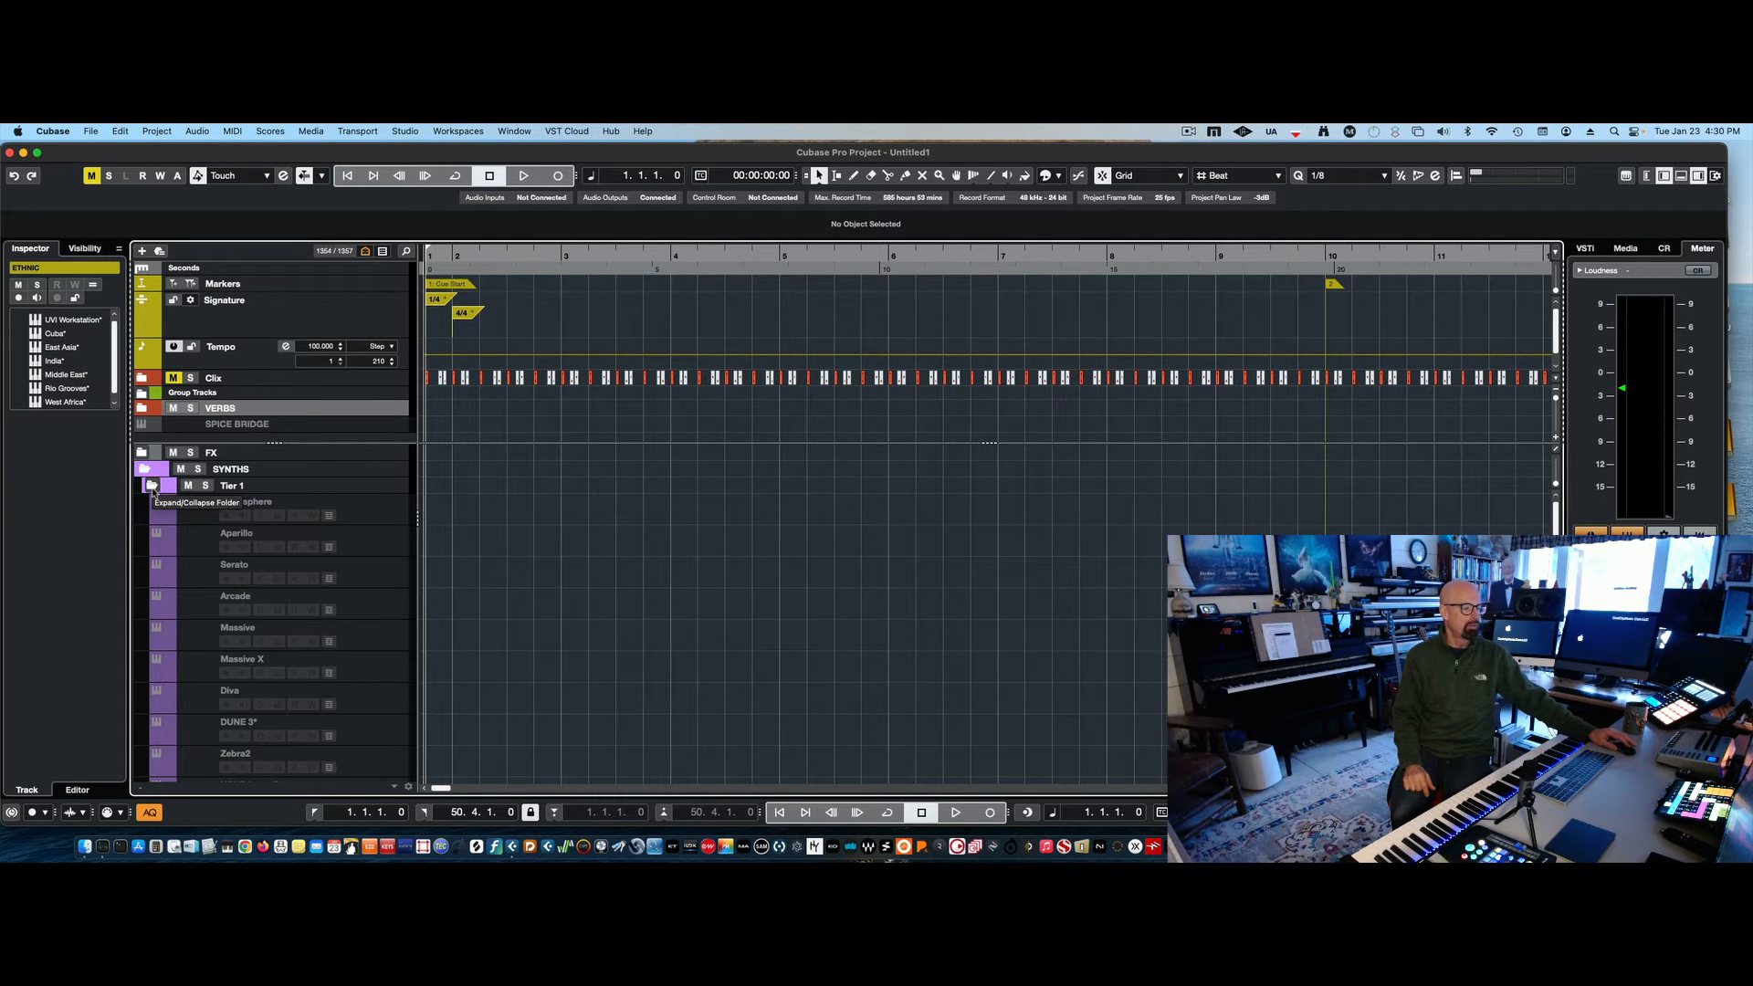
click(152, 487)
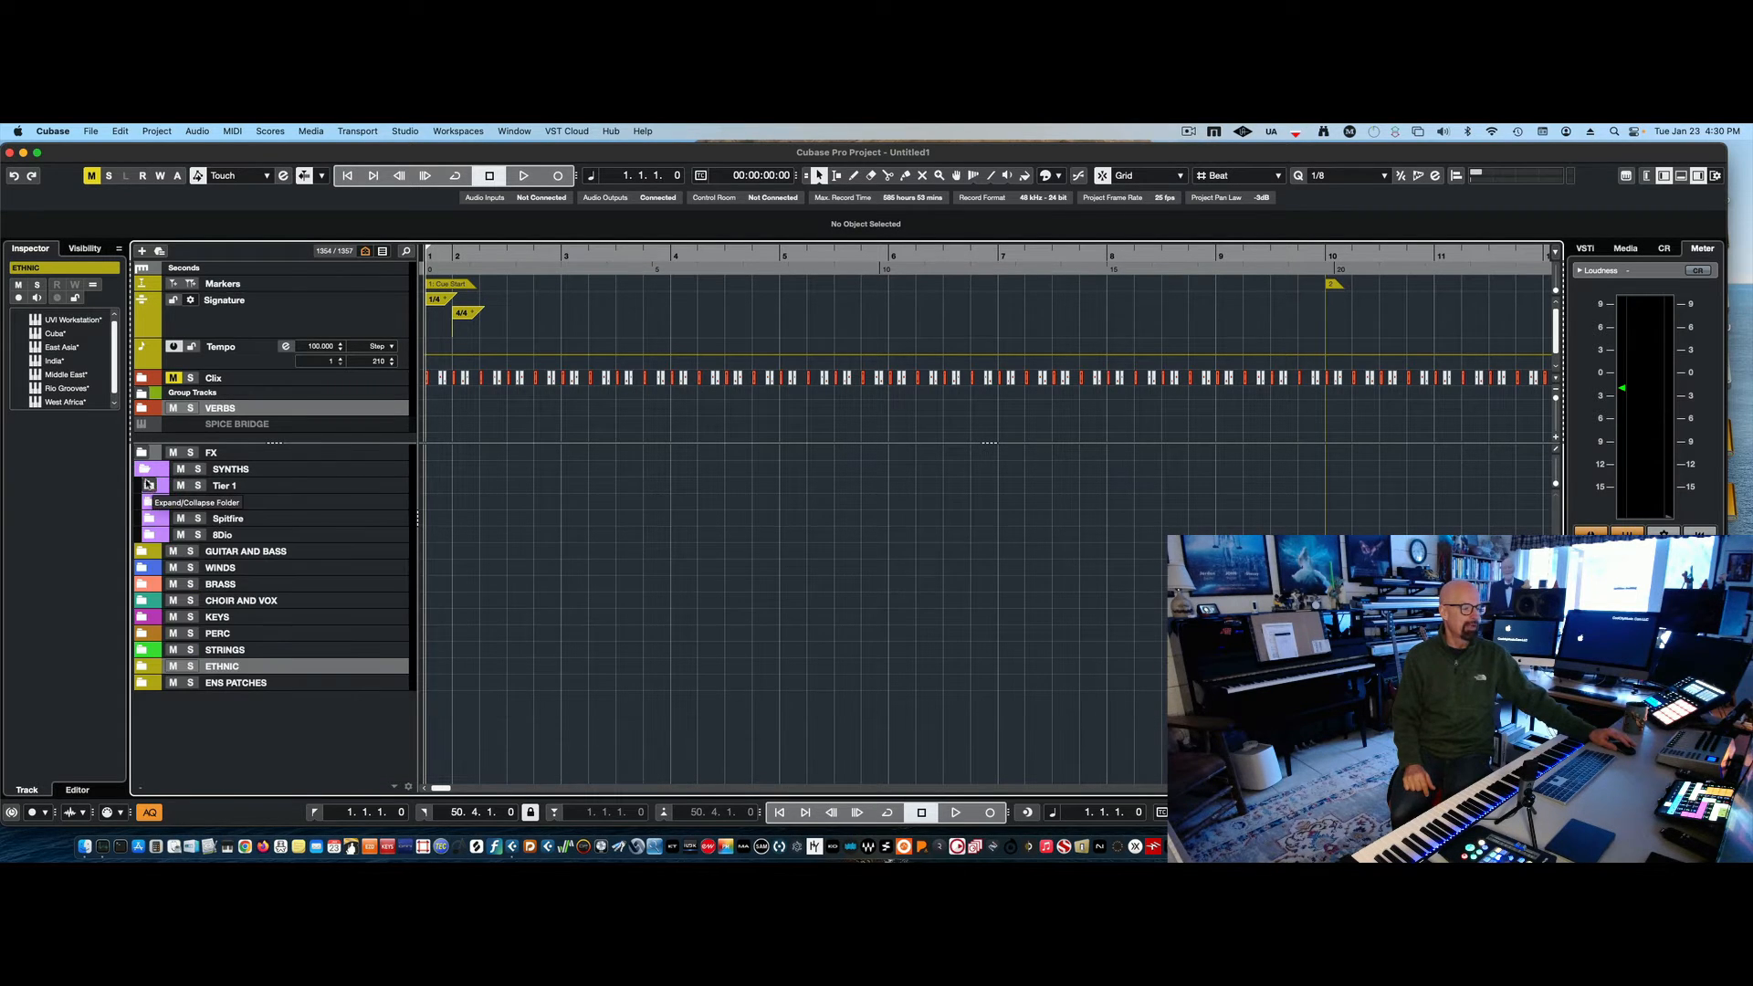
click(143, 469)
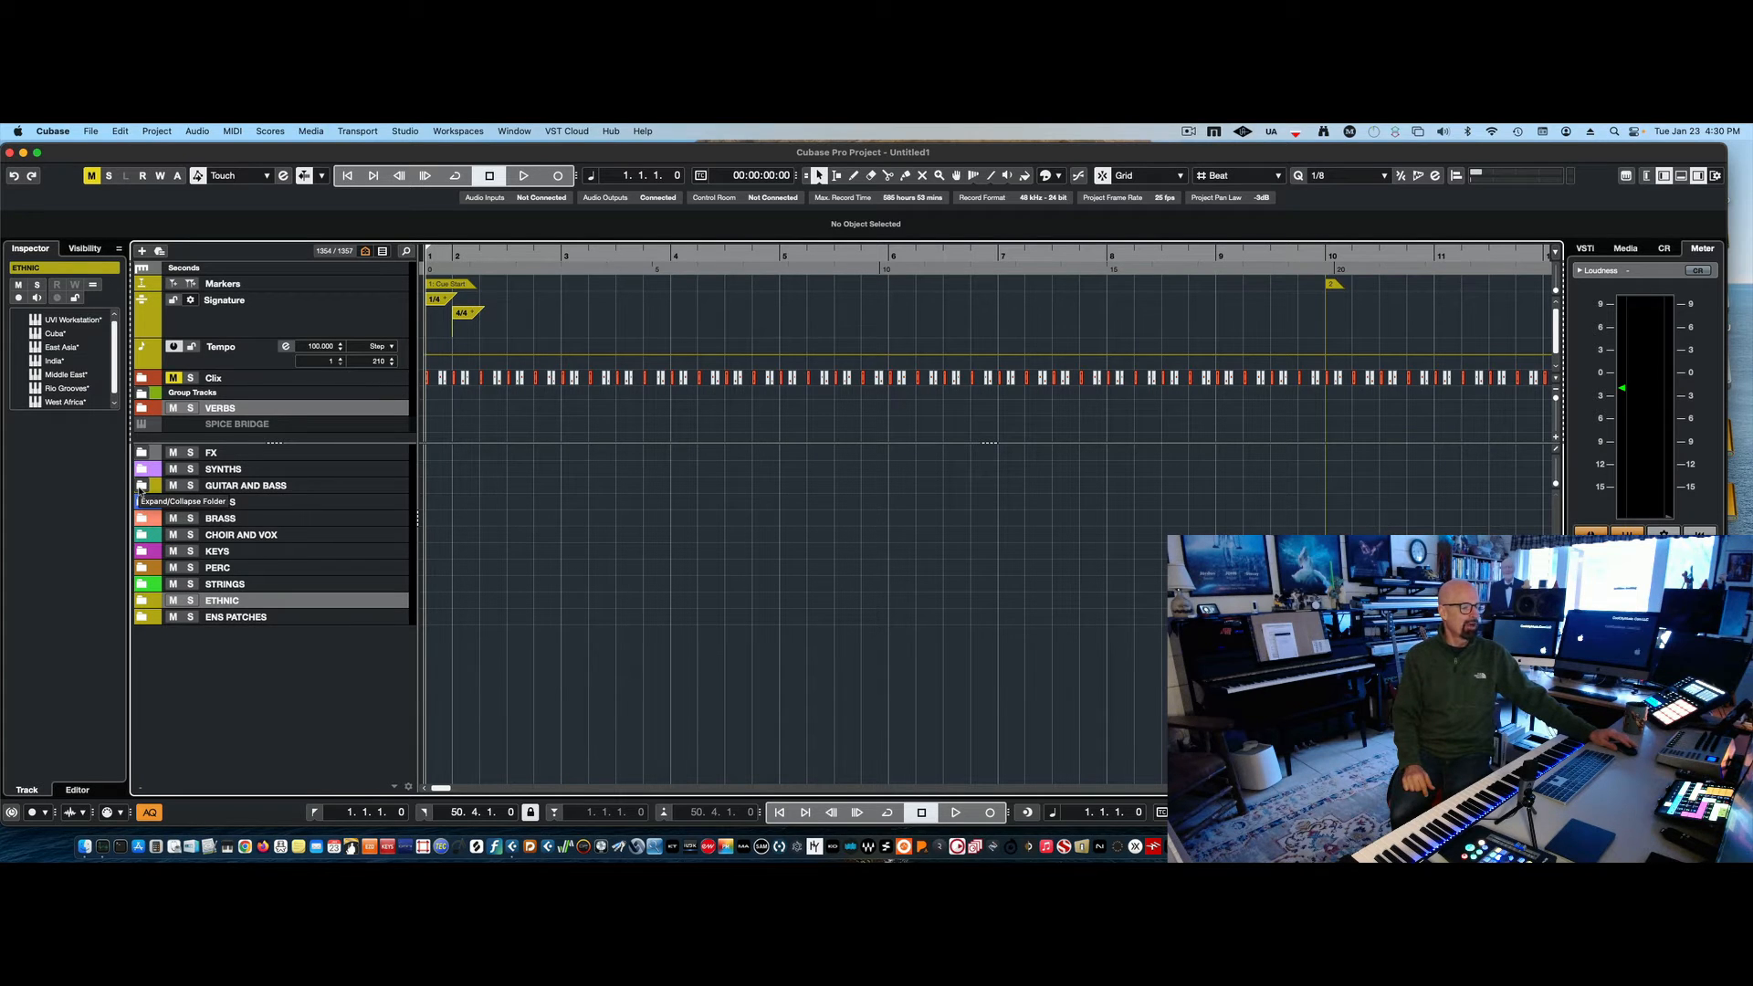
click(141, 487)
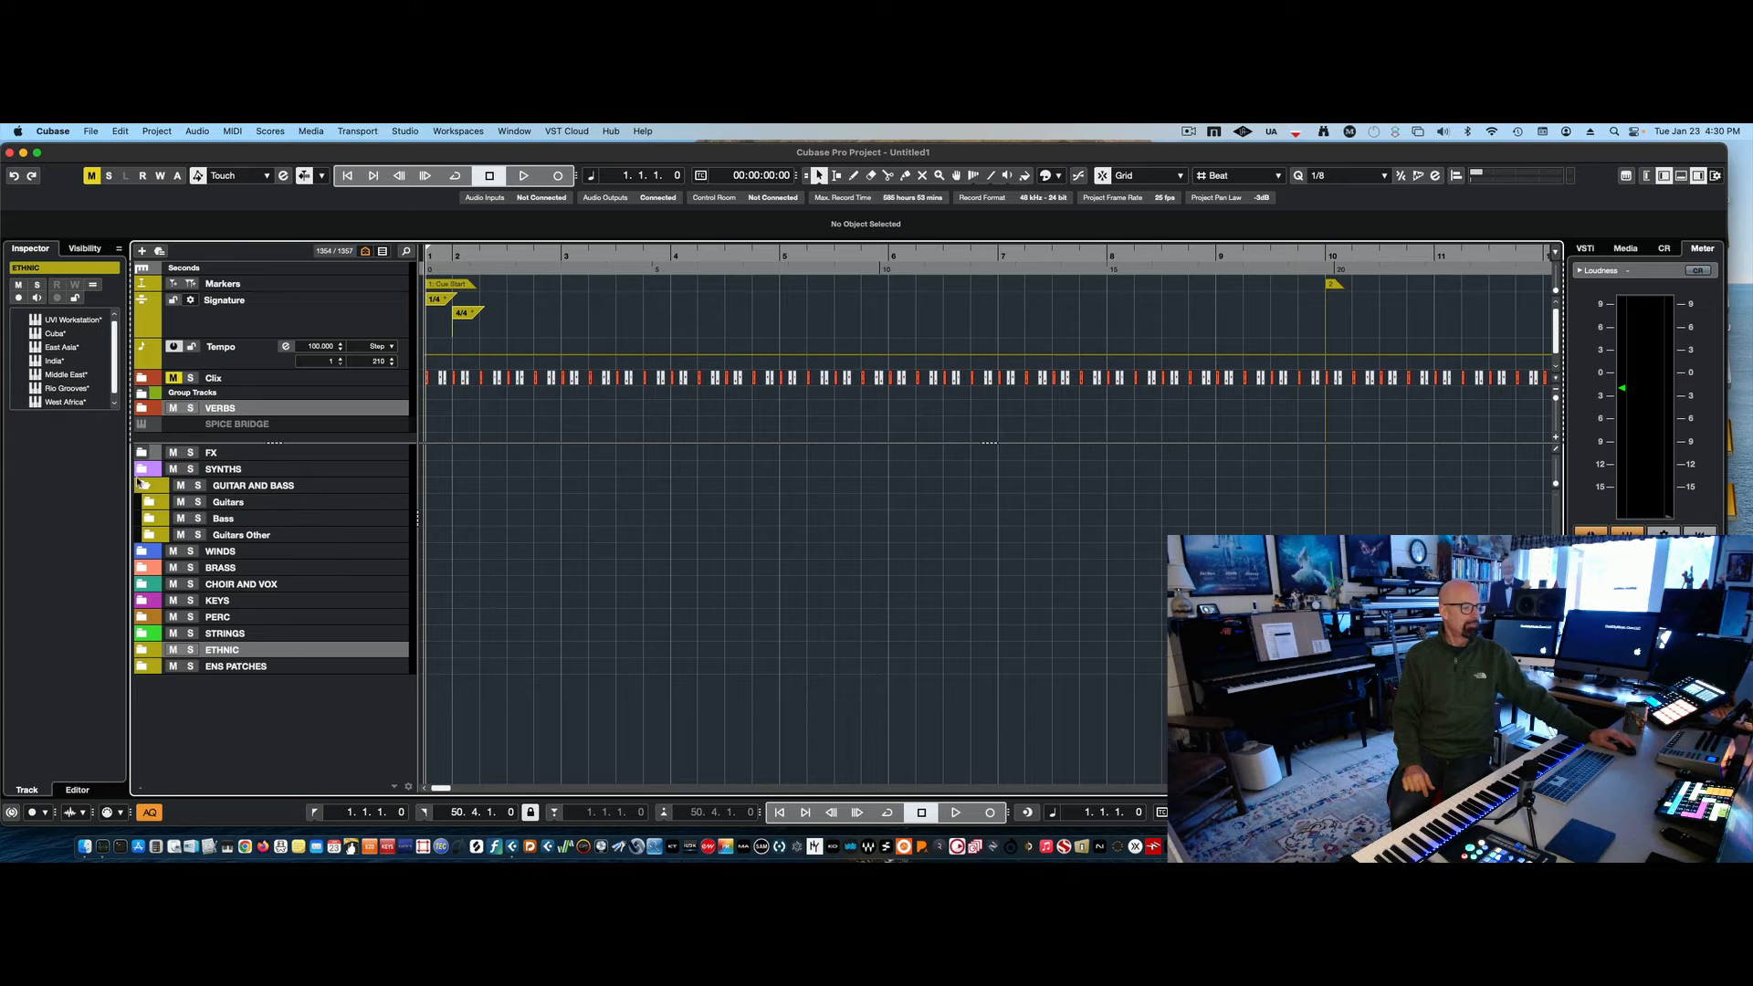
click(141, 485)
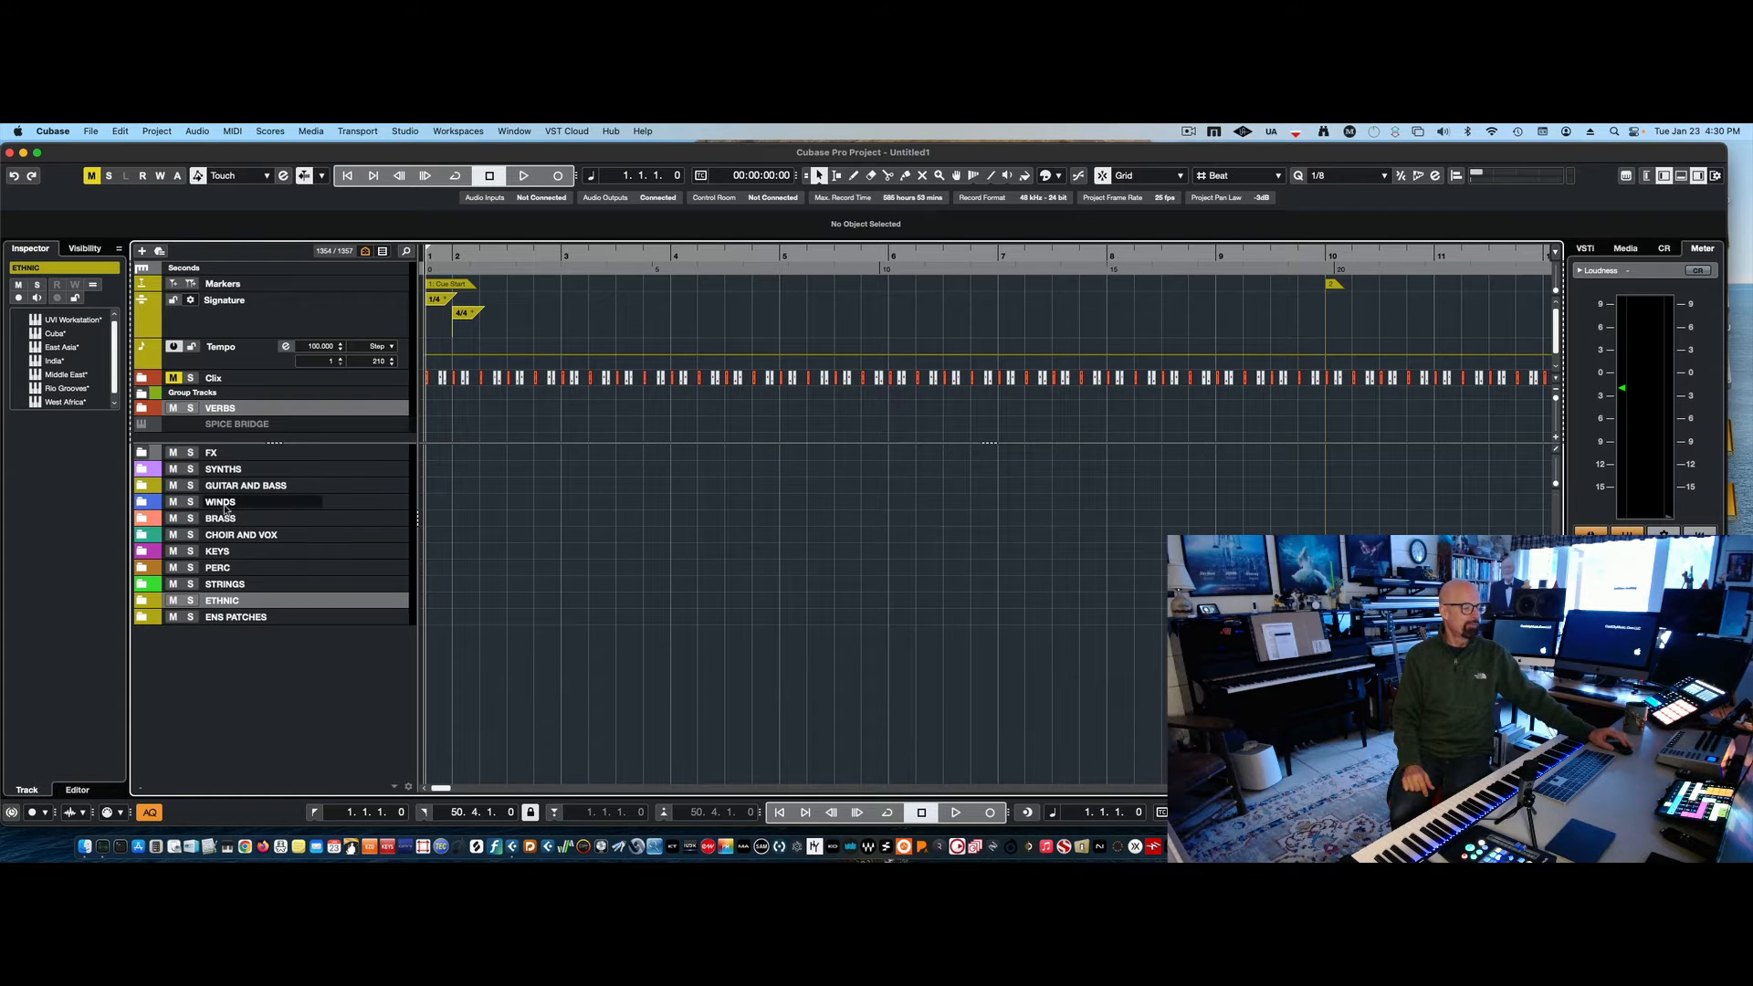
- Inspect the subfolders of the WINDS, BRASS and KEYS folders, collapsing each one again
click(142, 503)
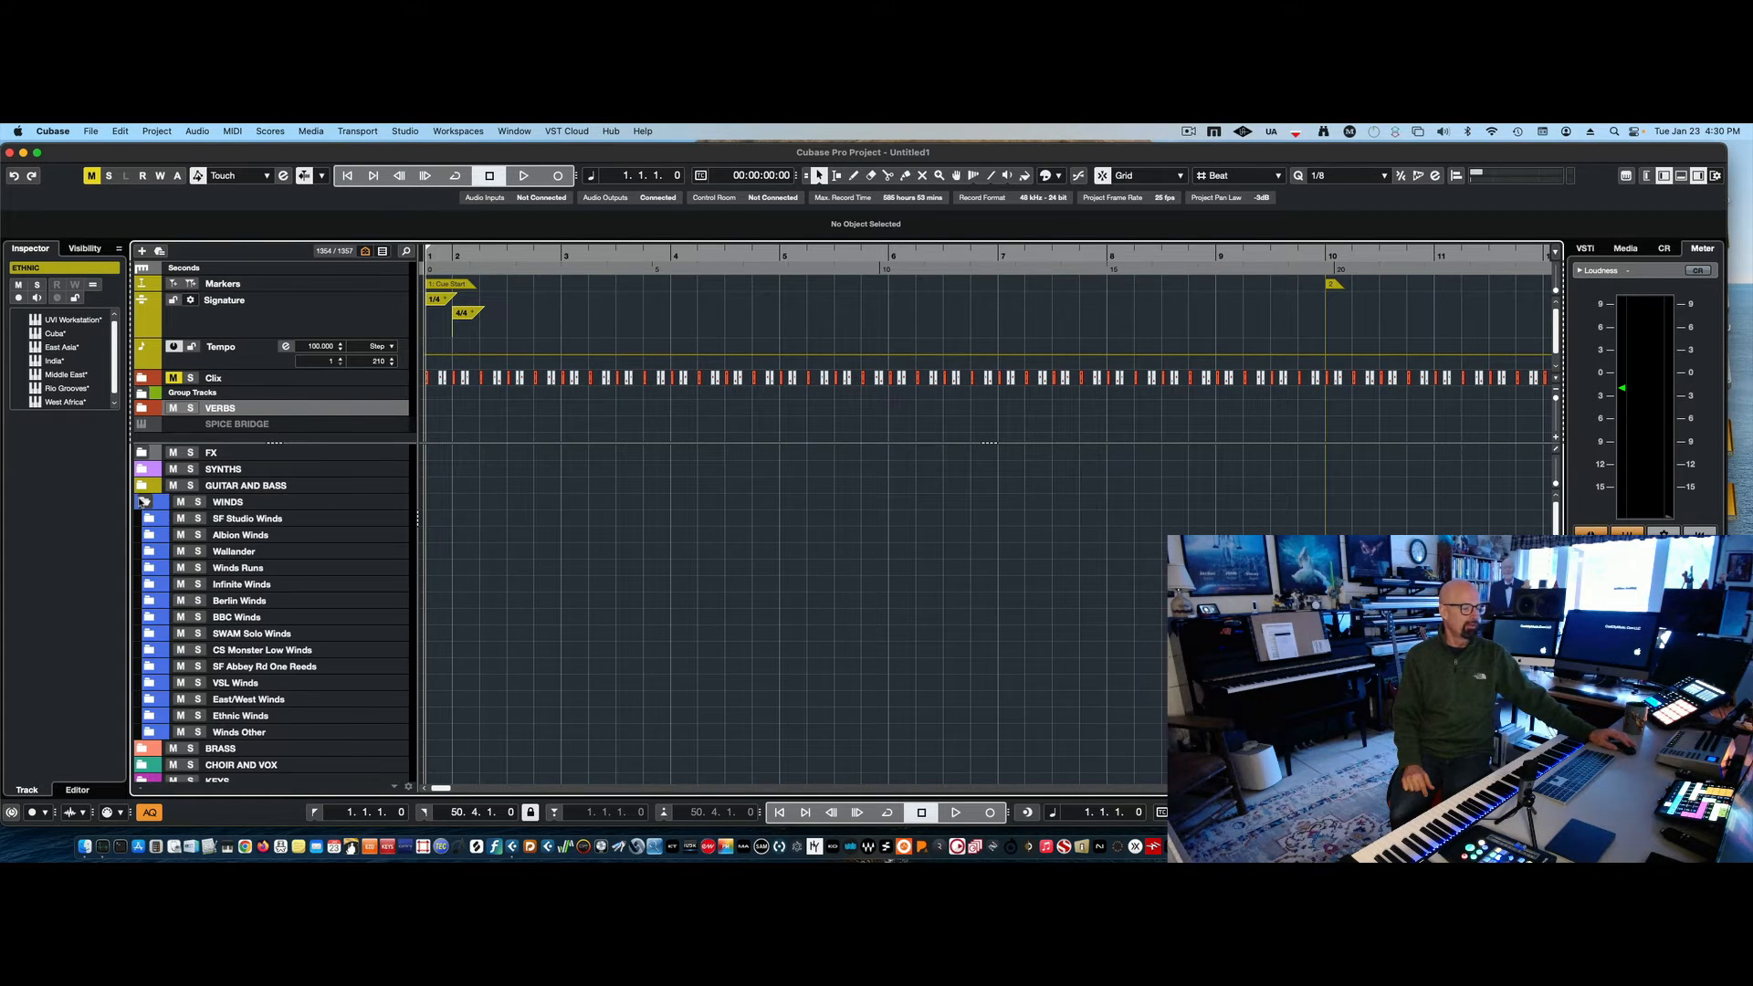
click(142, 502)
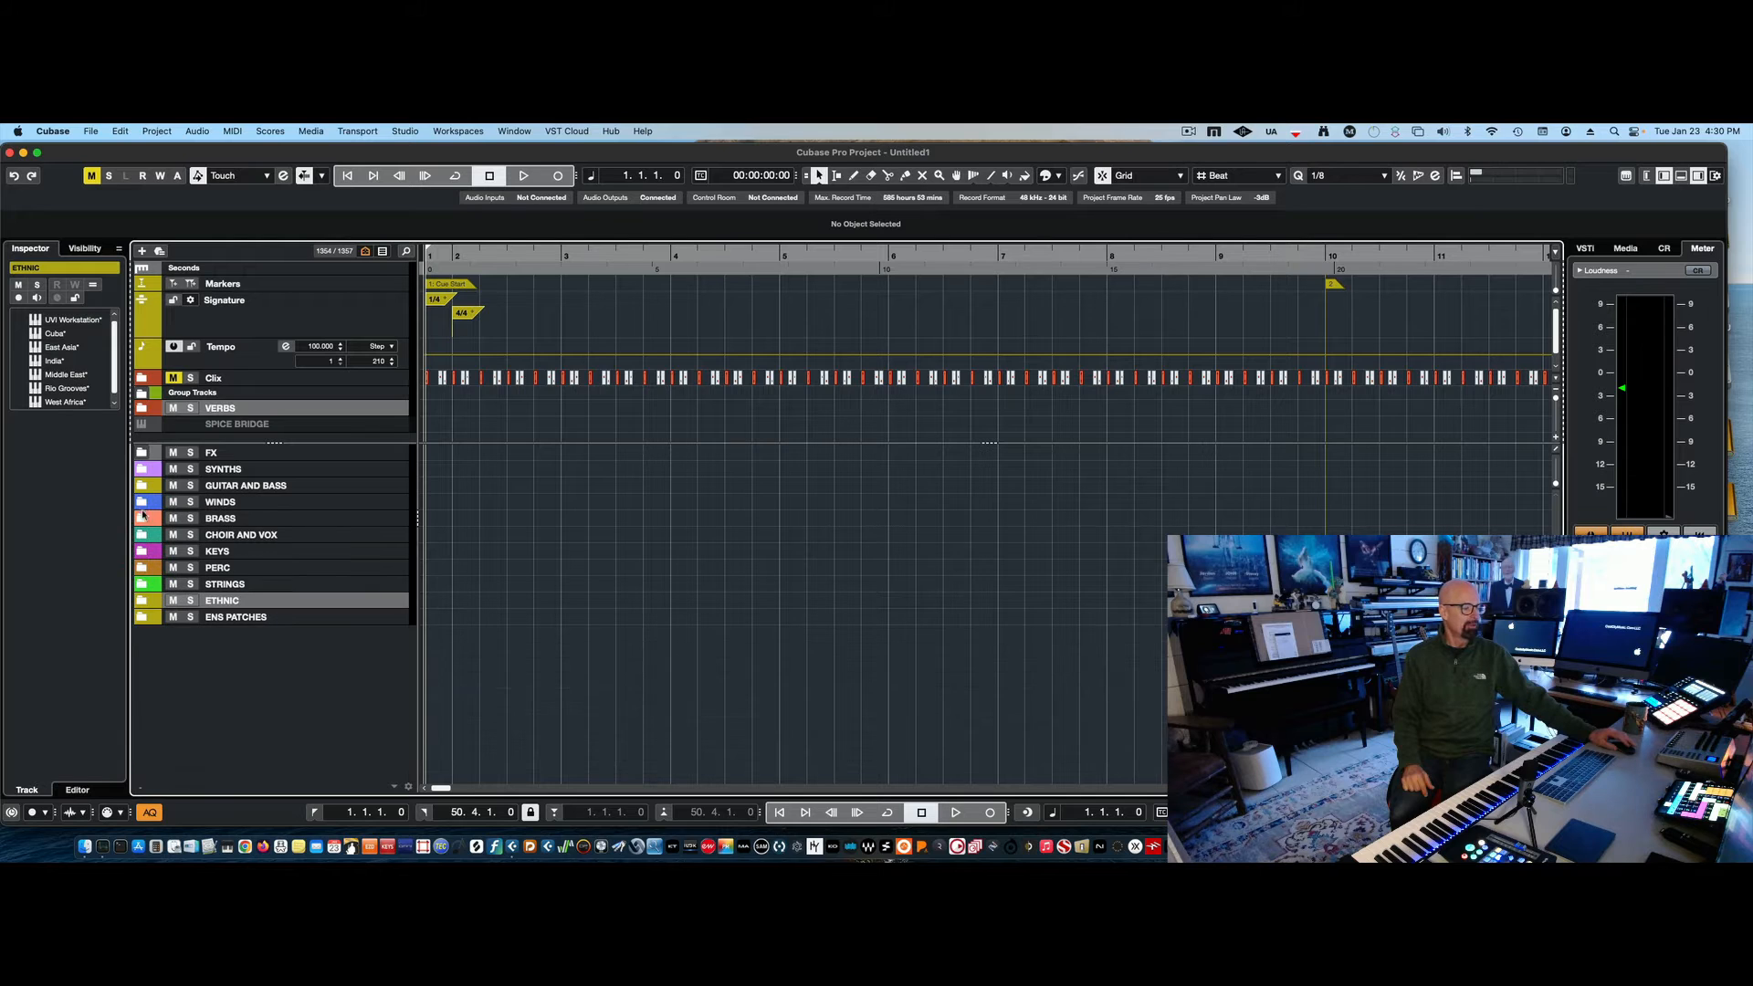
click(144, 518)
click(143, 517)
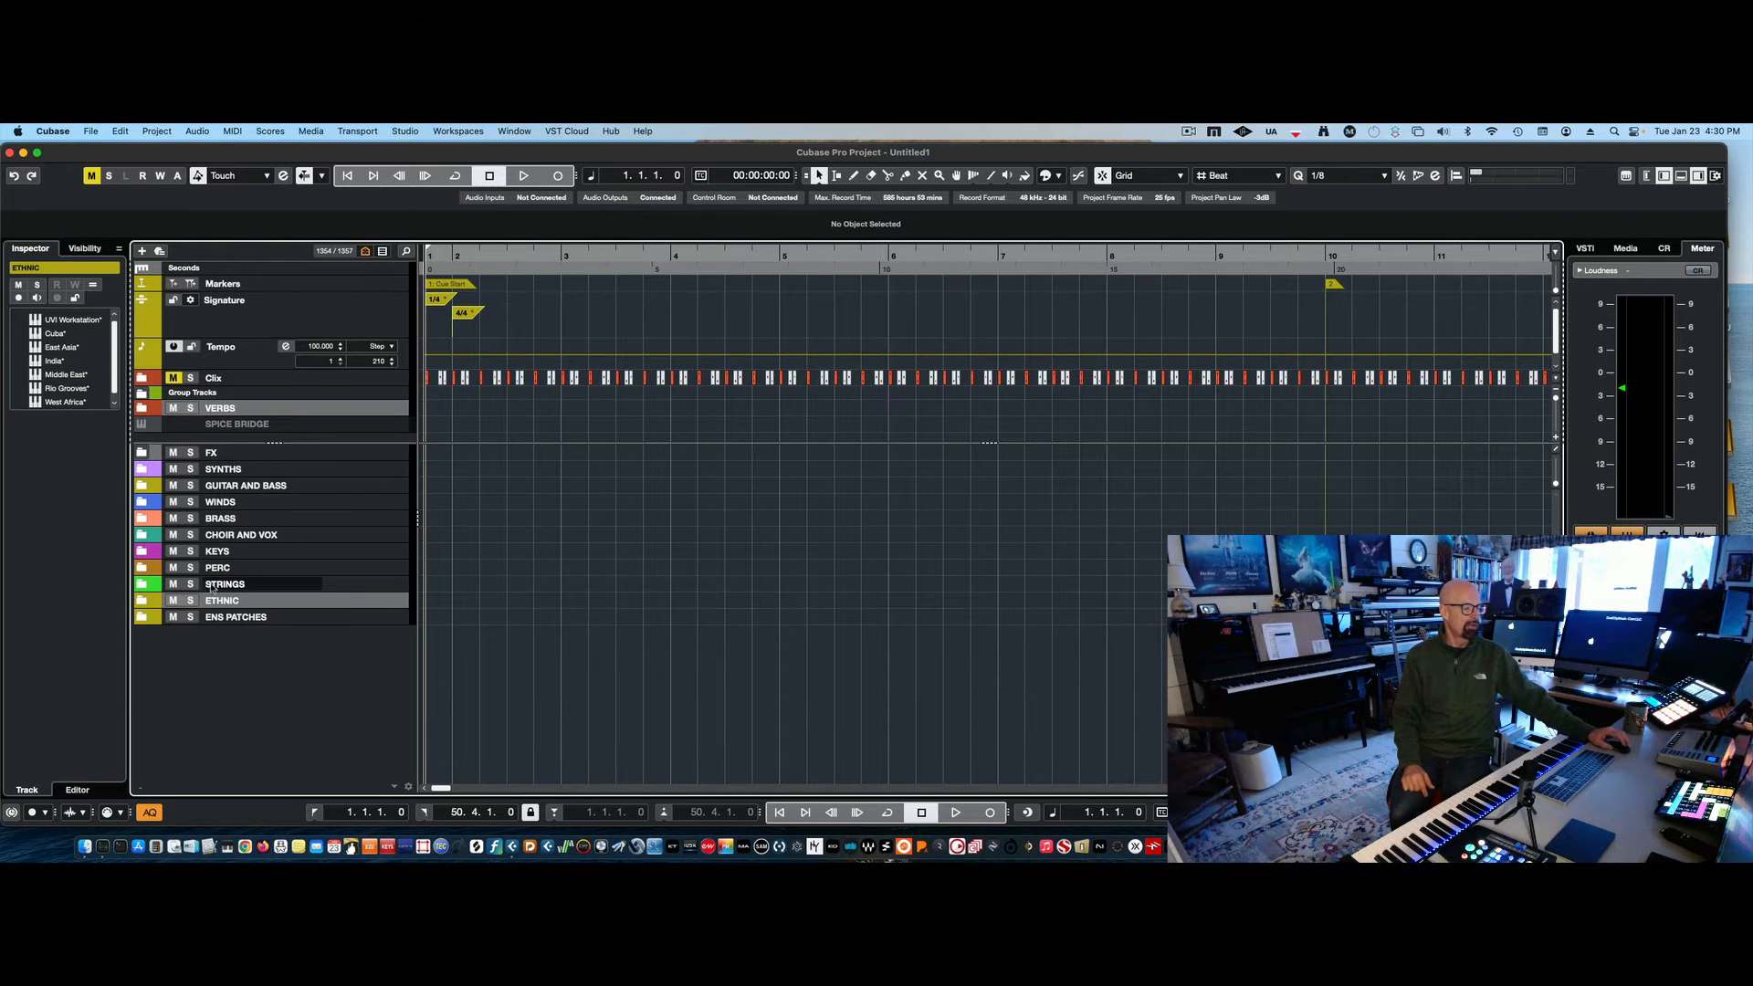
click(145, 552)
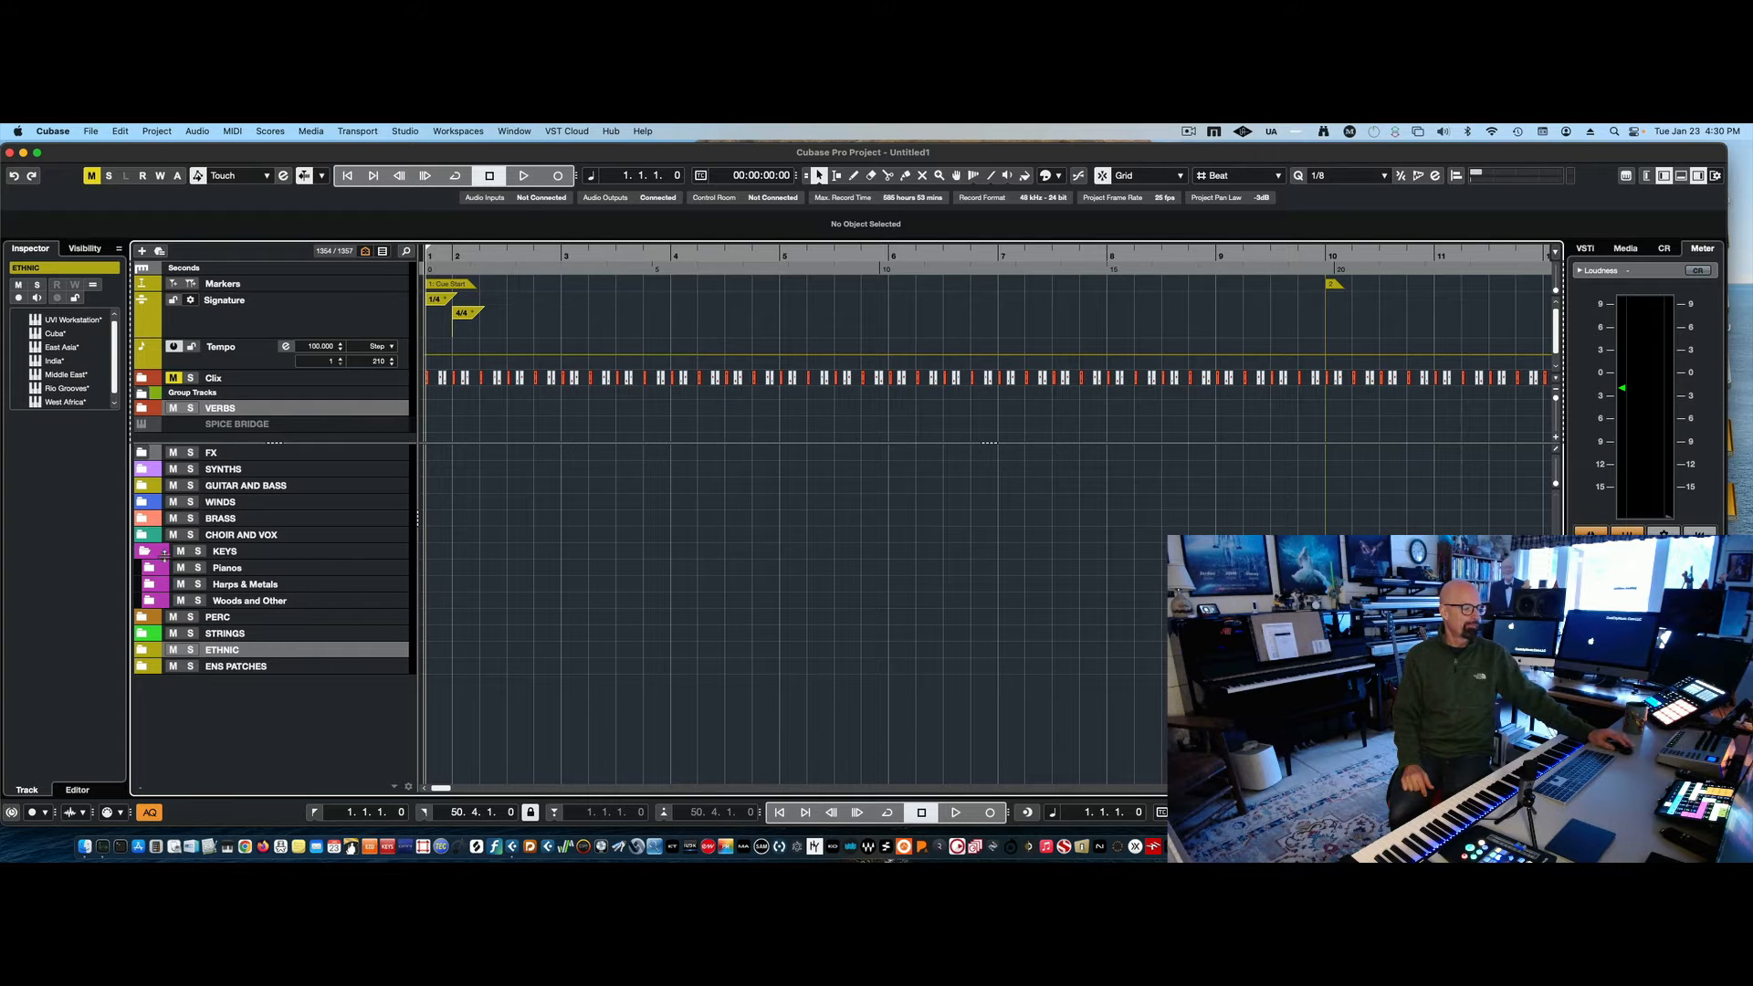
click(145, 551)
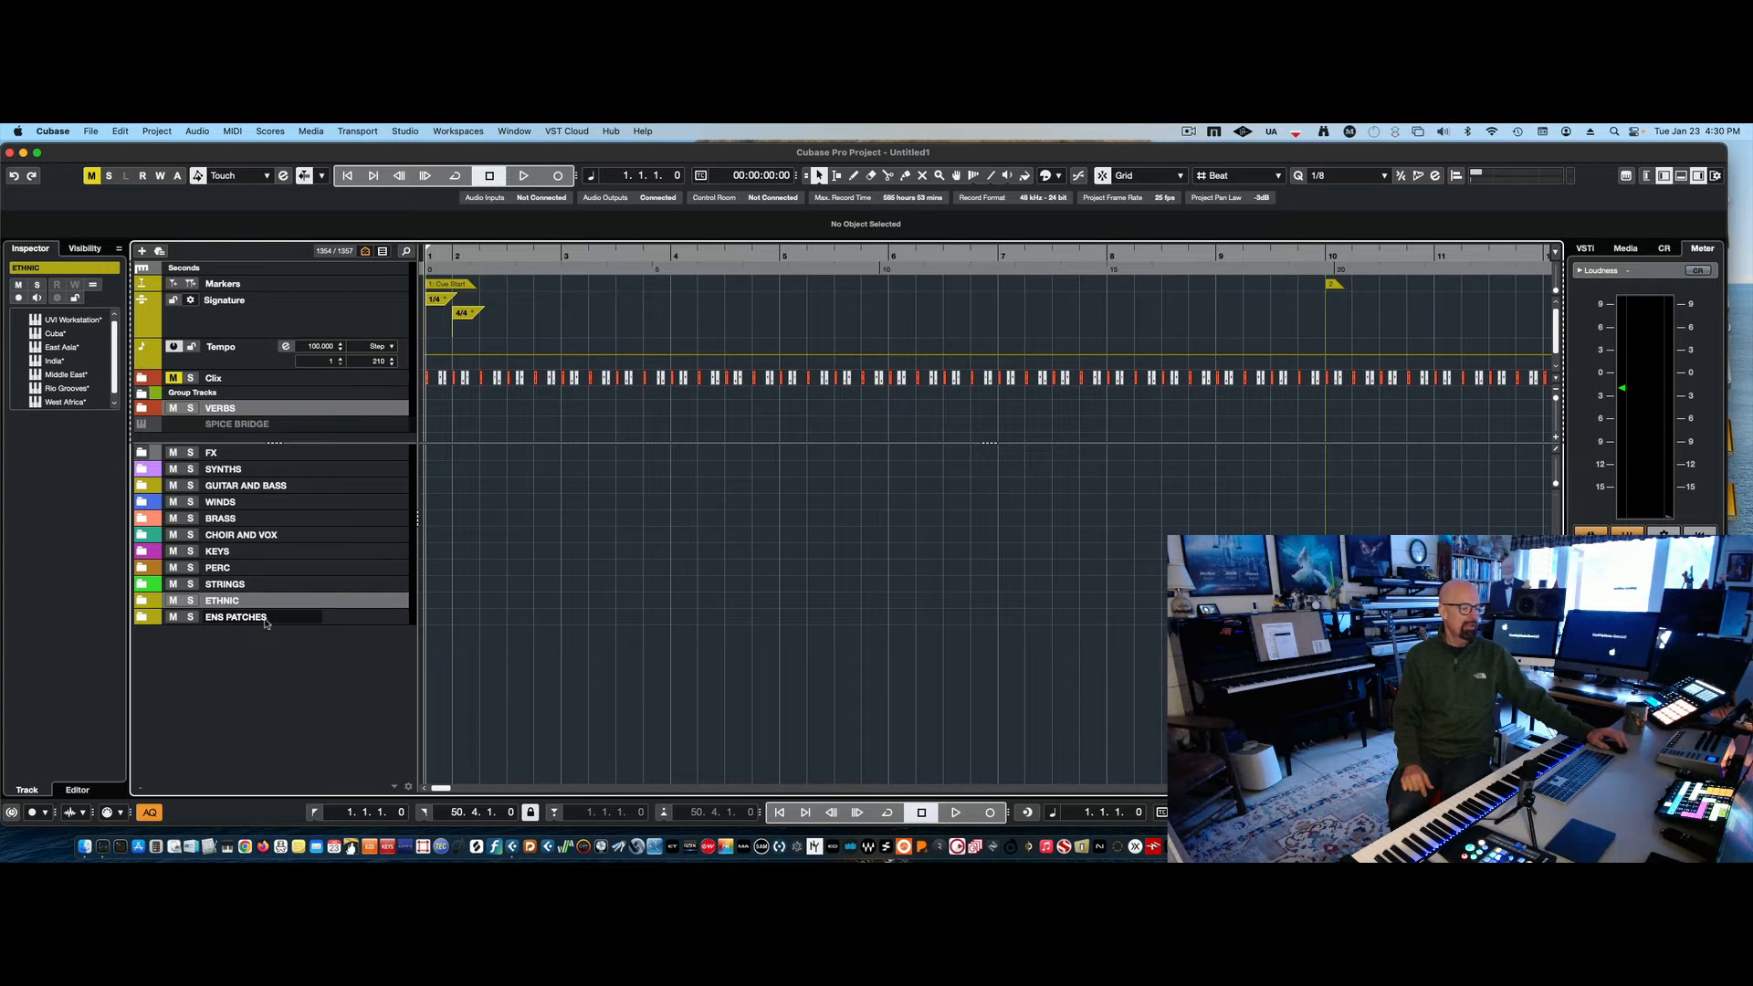
- Inspect the ENS PATCHES folder and its Project SAM subfolder, and collapse ENS PATCHES again
click(150, 618)
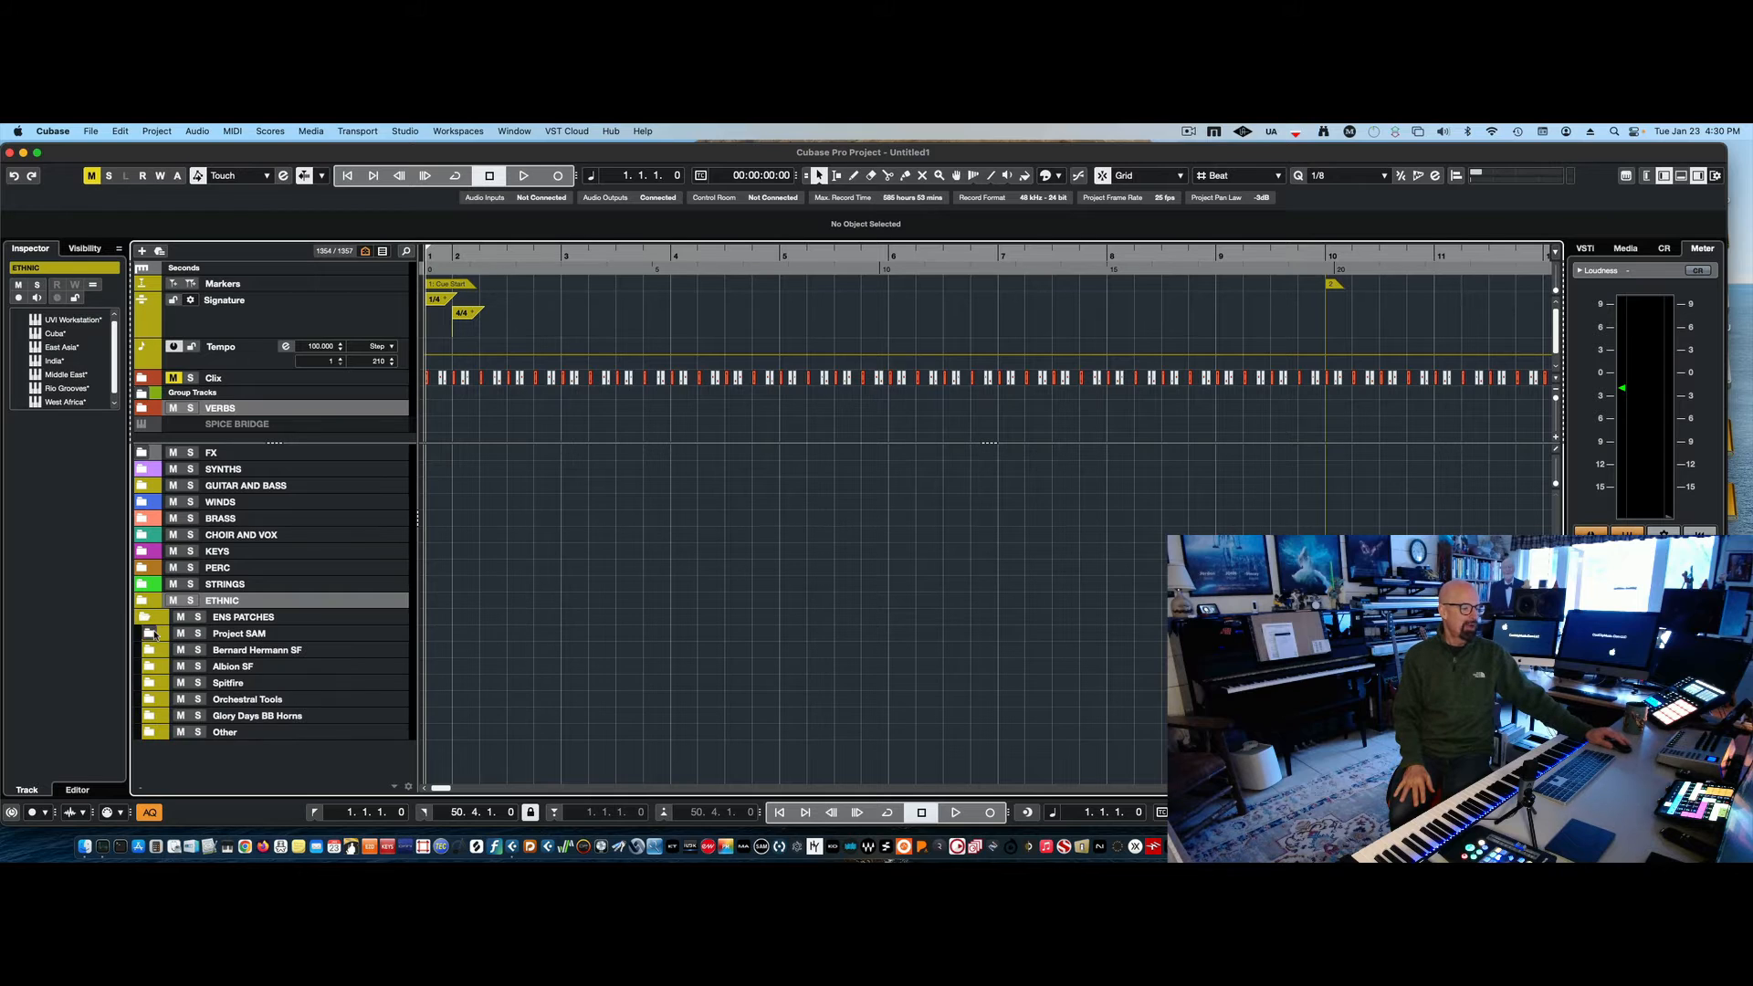
click(153, 632)
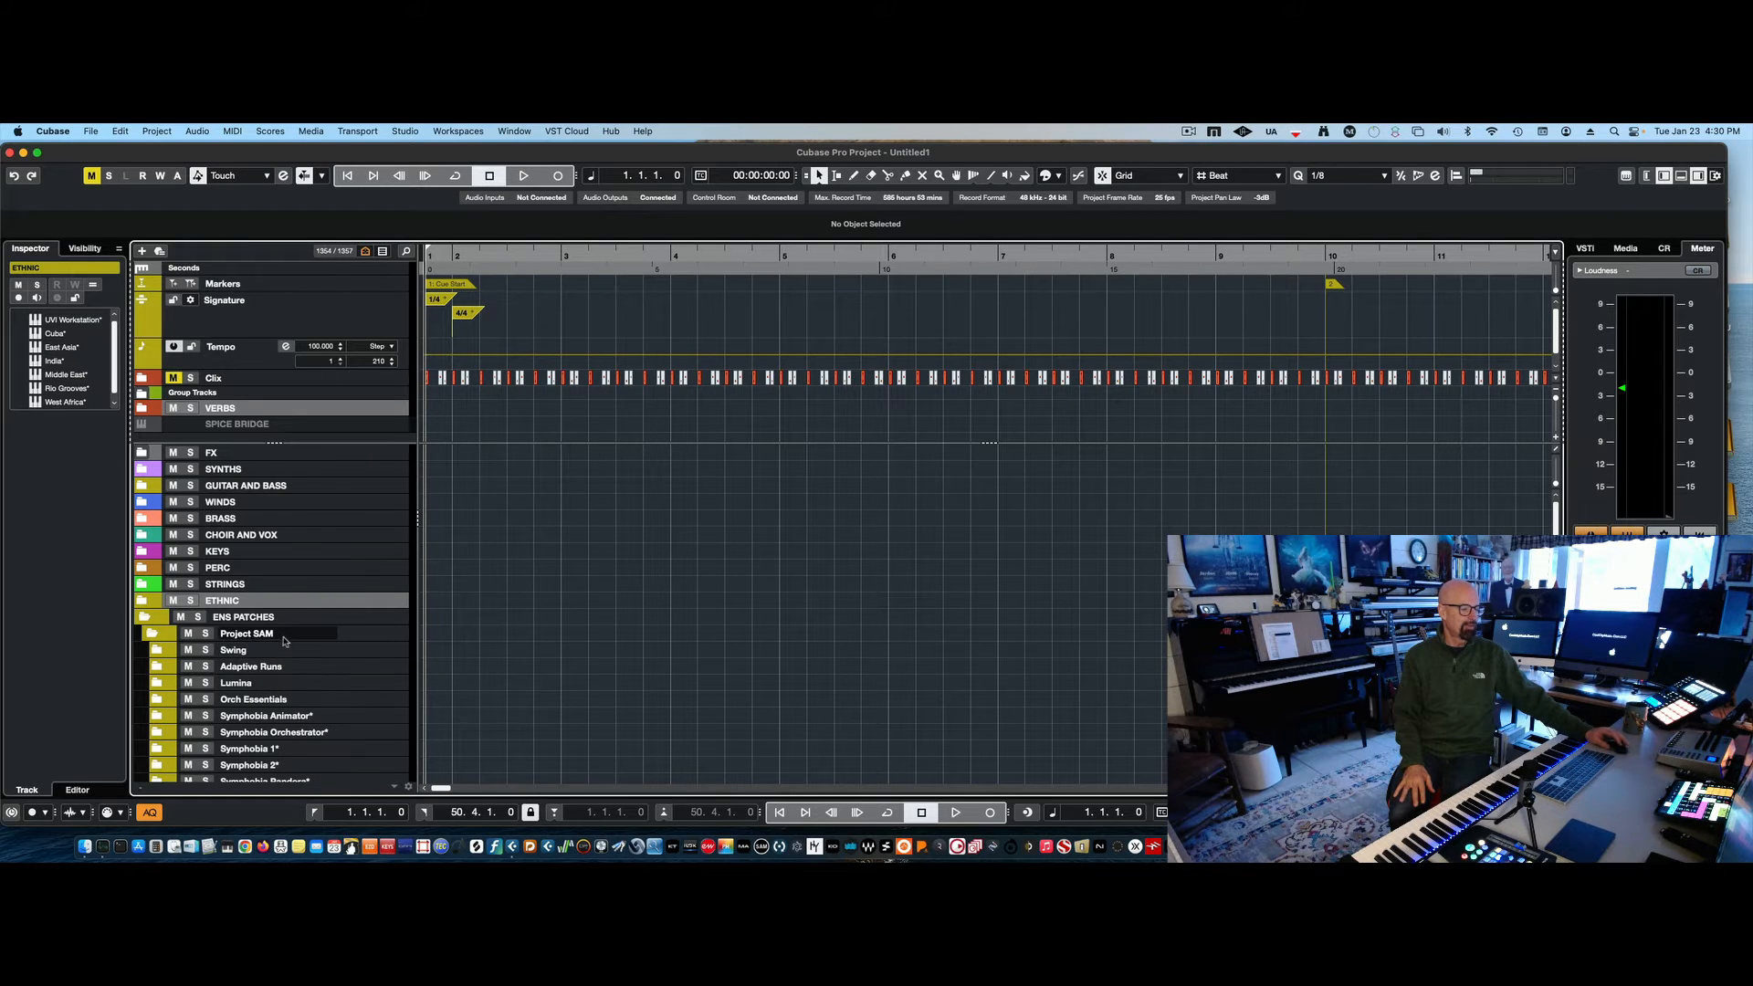
click(147, 618)
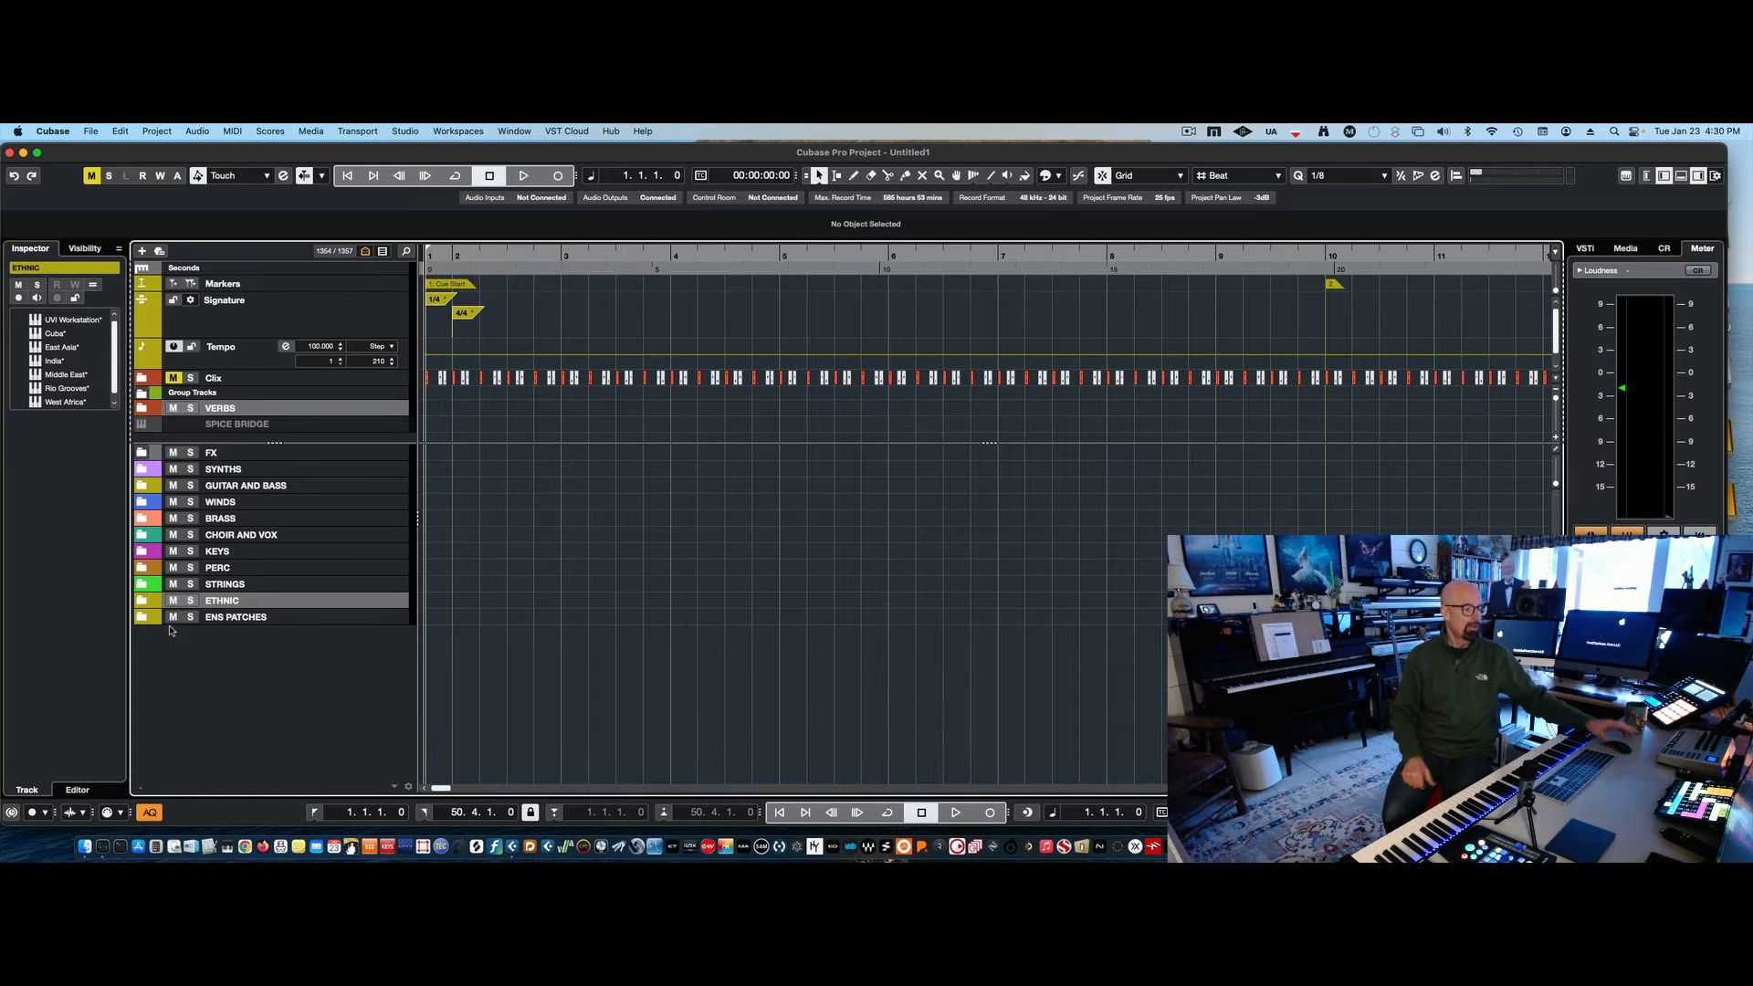
- Expand the Pianos subfolder inside KEYS and enable the disabled Max R Piano Closed track
click(143, 552)
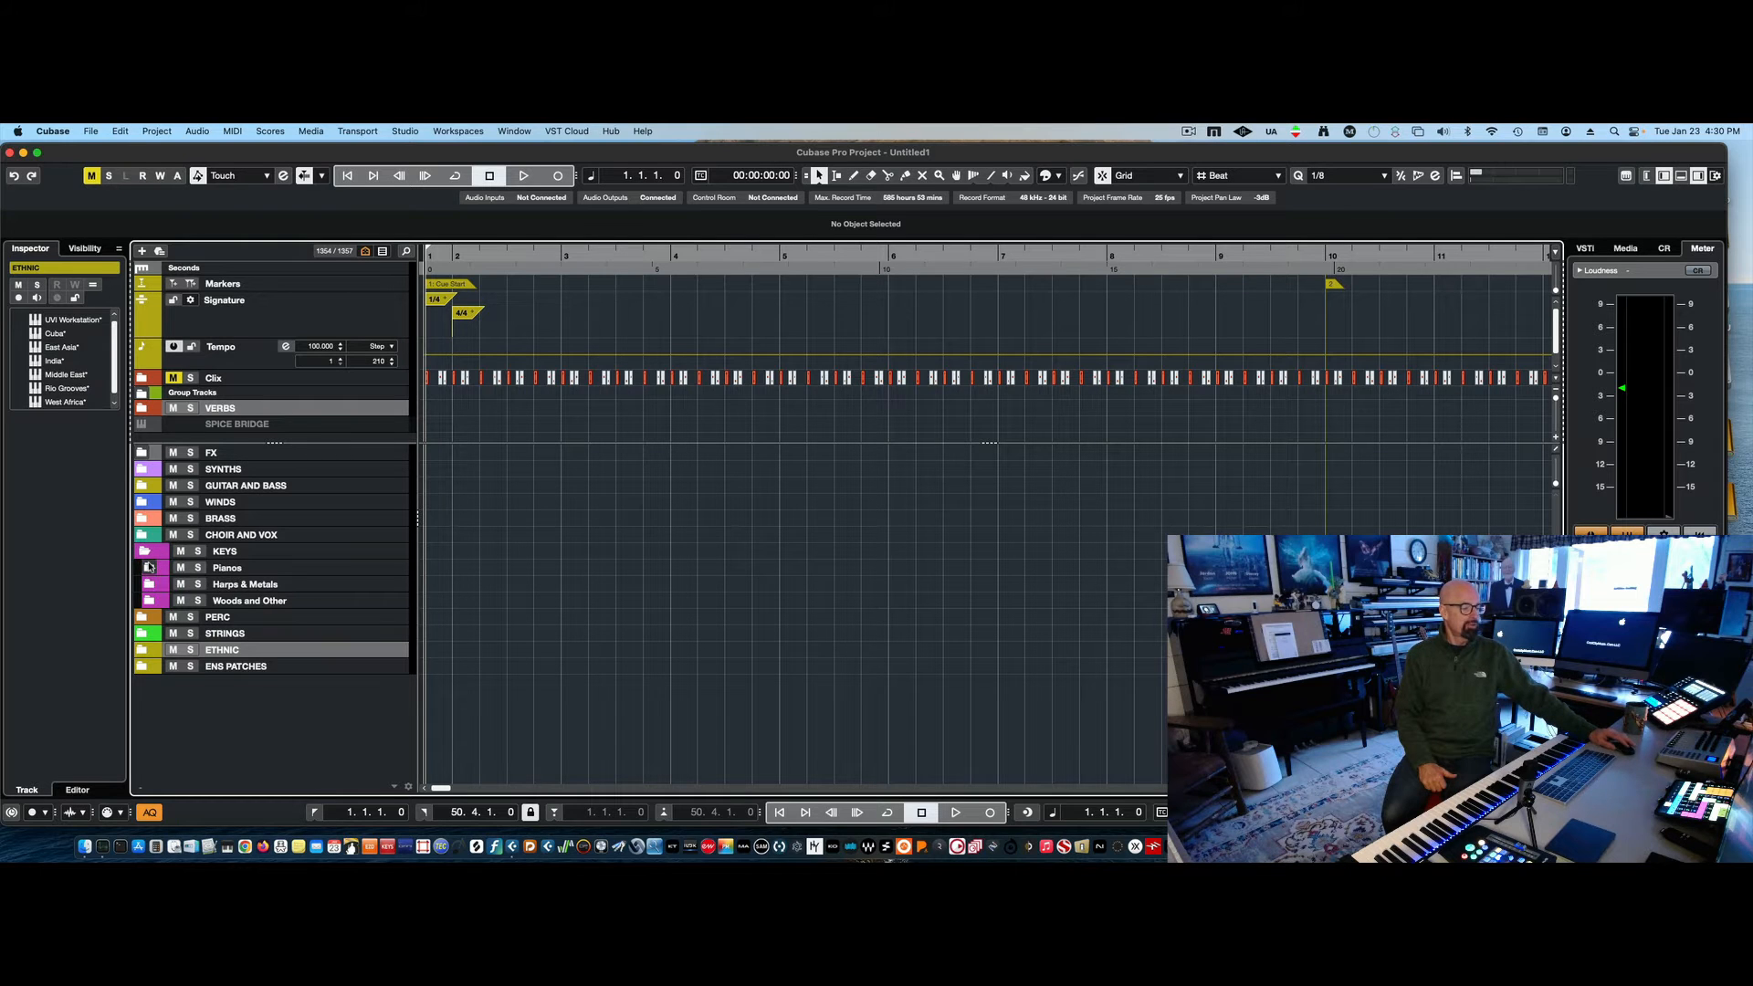
click(149, 567)
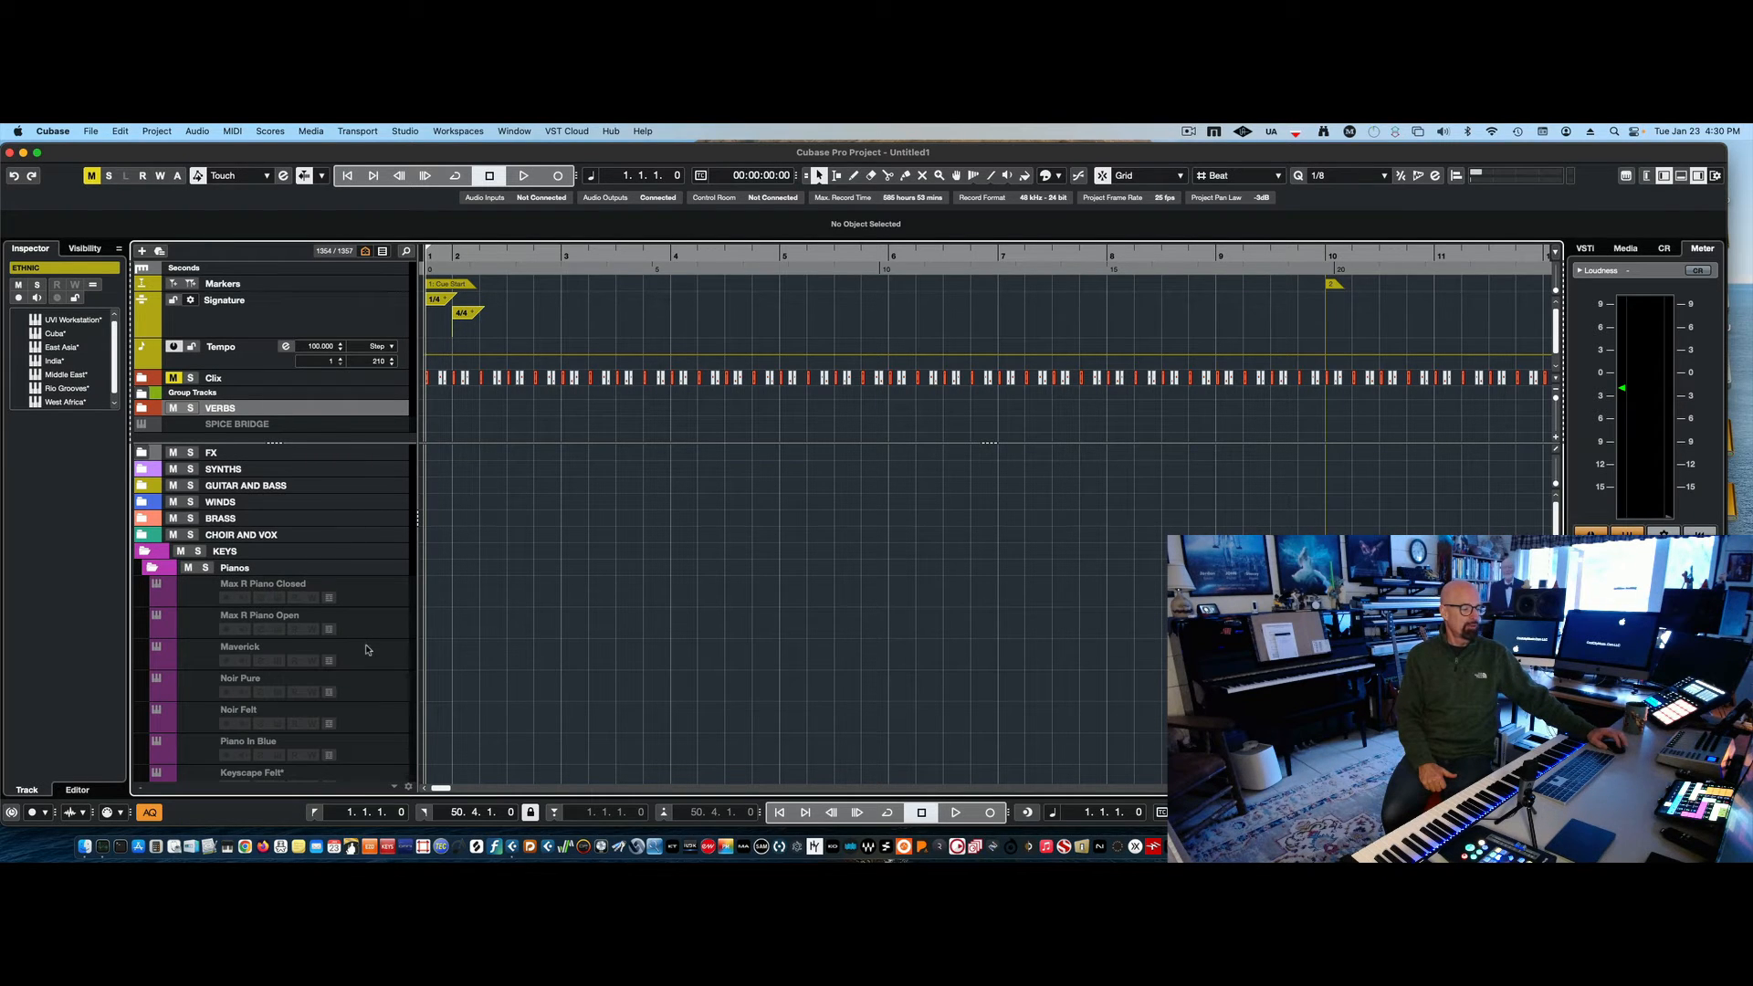
click(378, 590)
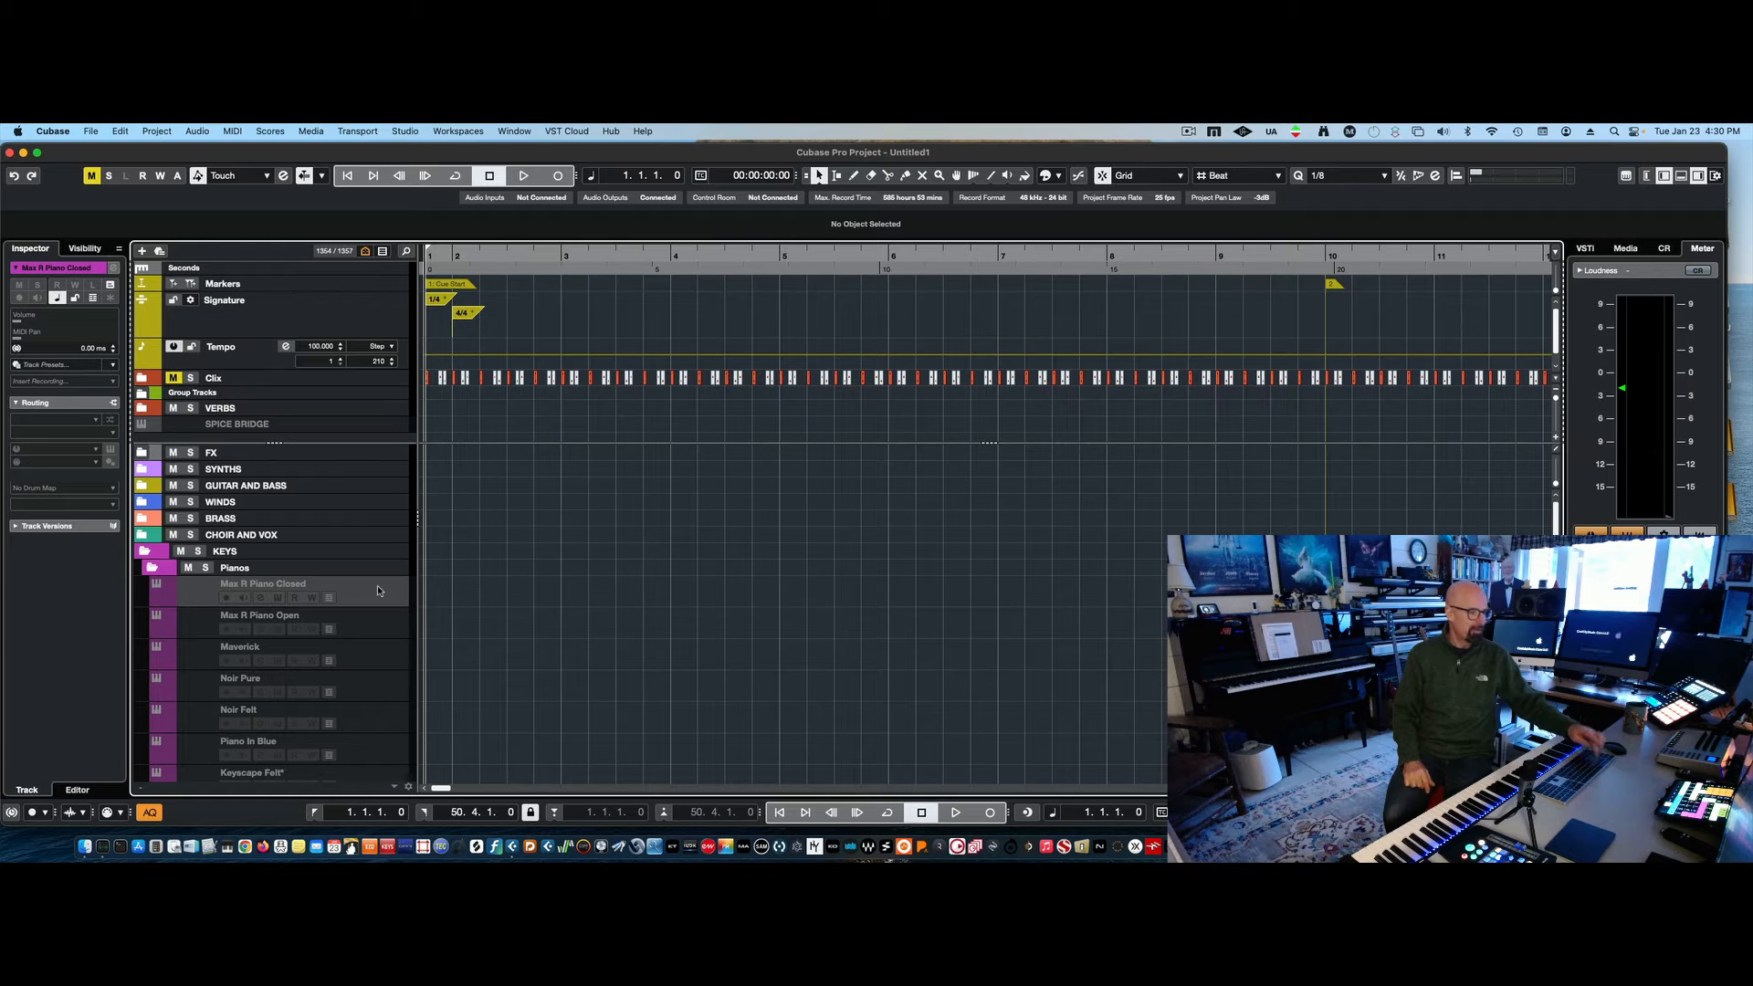
key(shift+d)
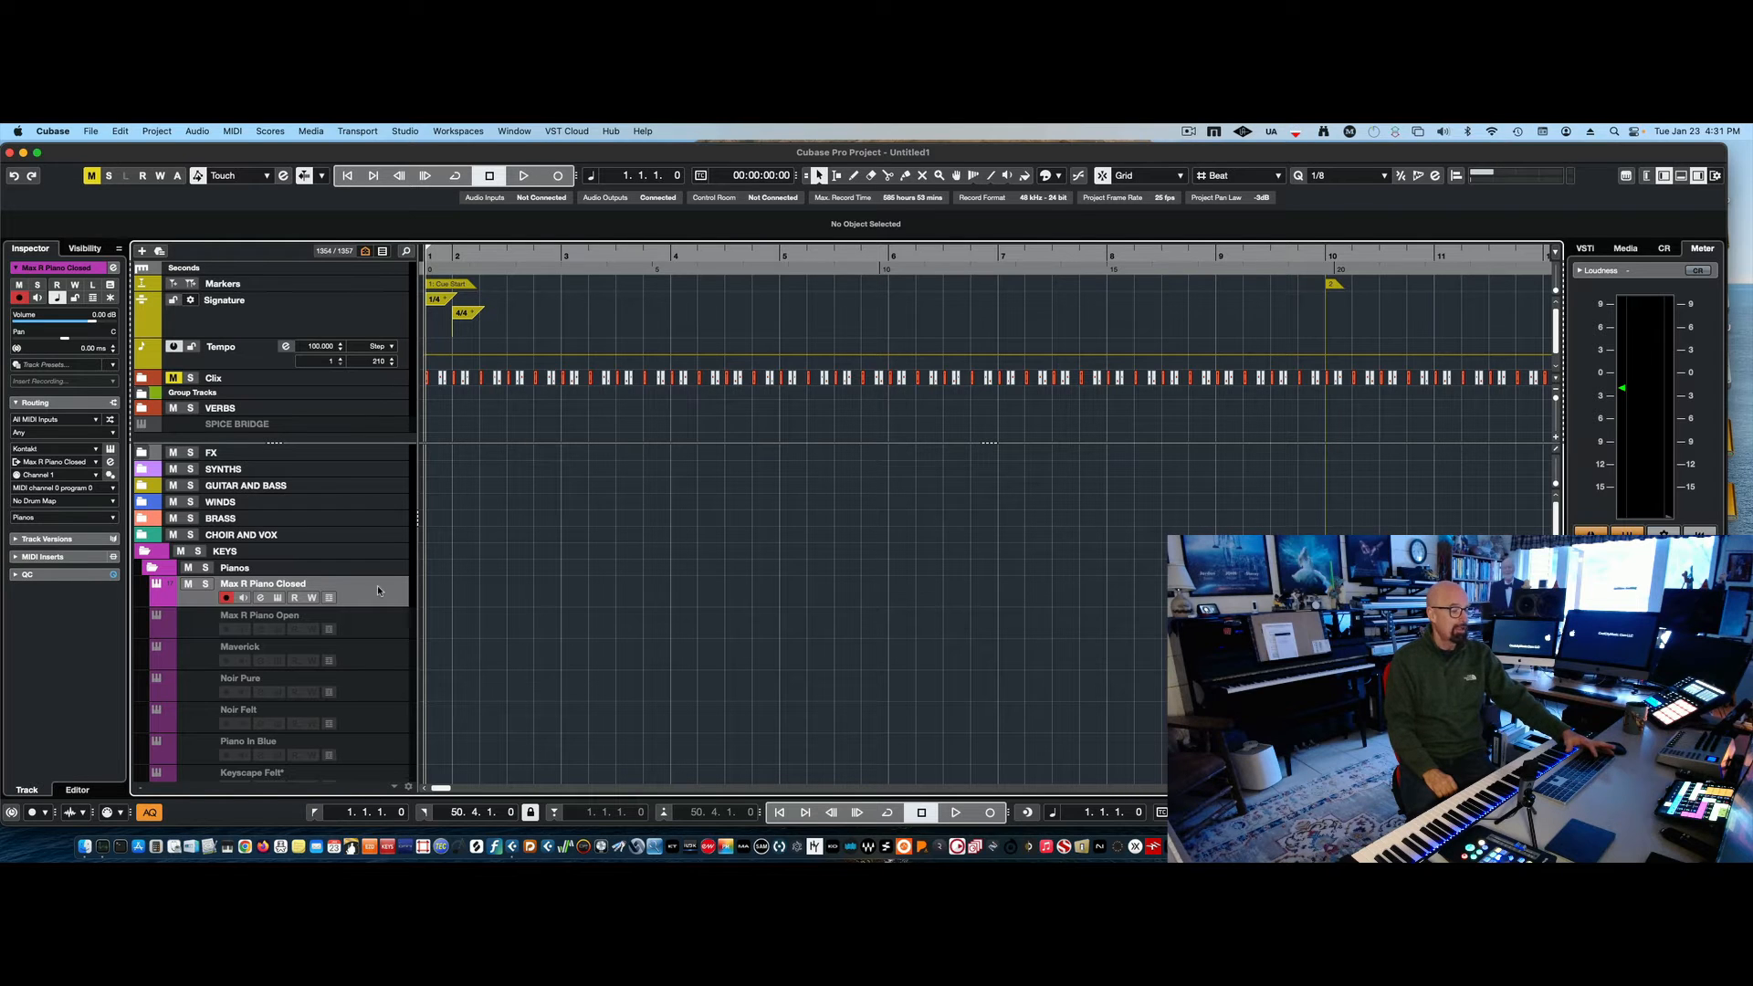
- Disable the Max R Piano Closed track, enable and disable it once more, and collapse the KEYS folder
key(shift+d)
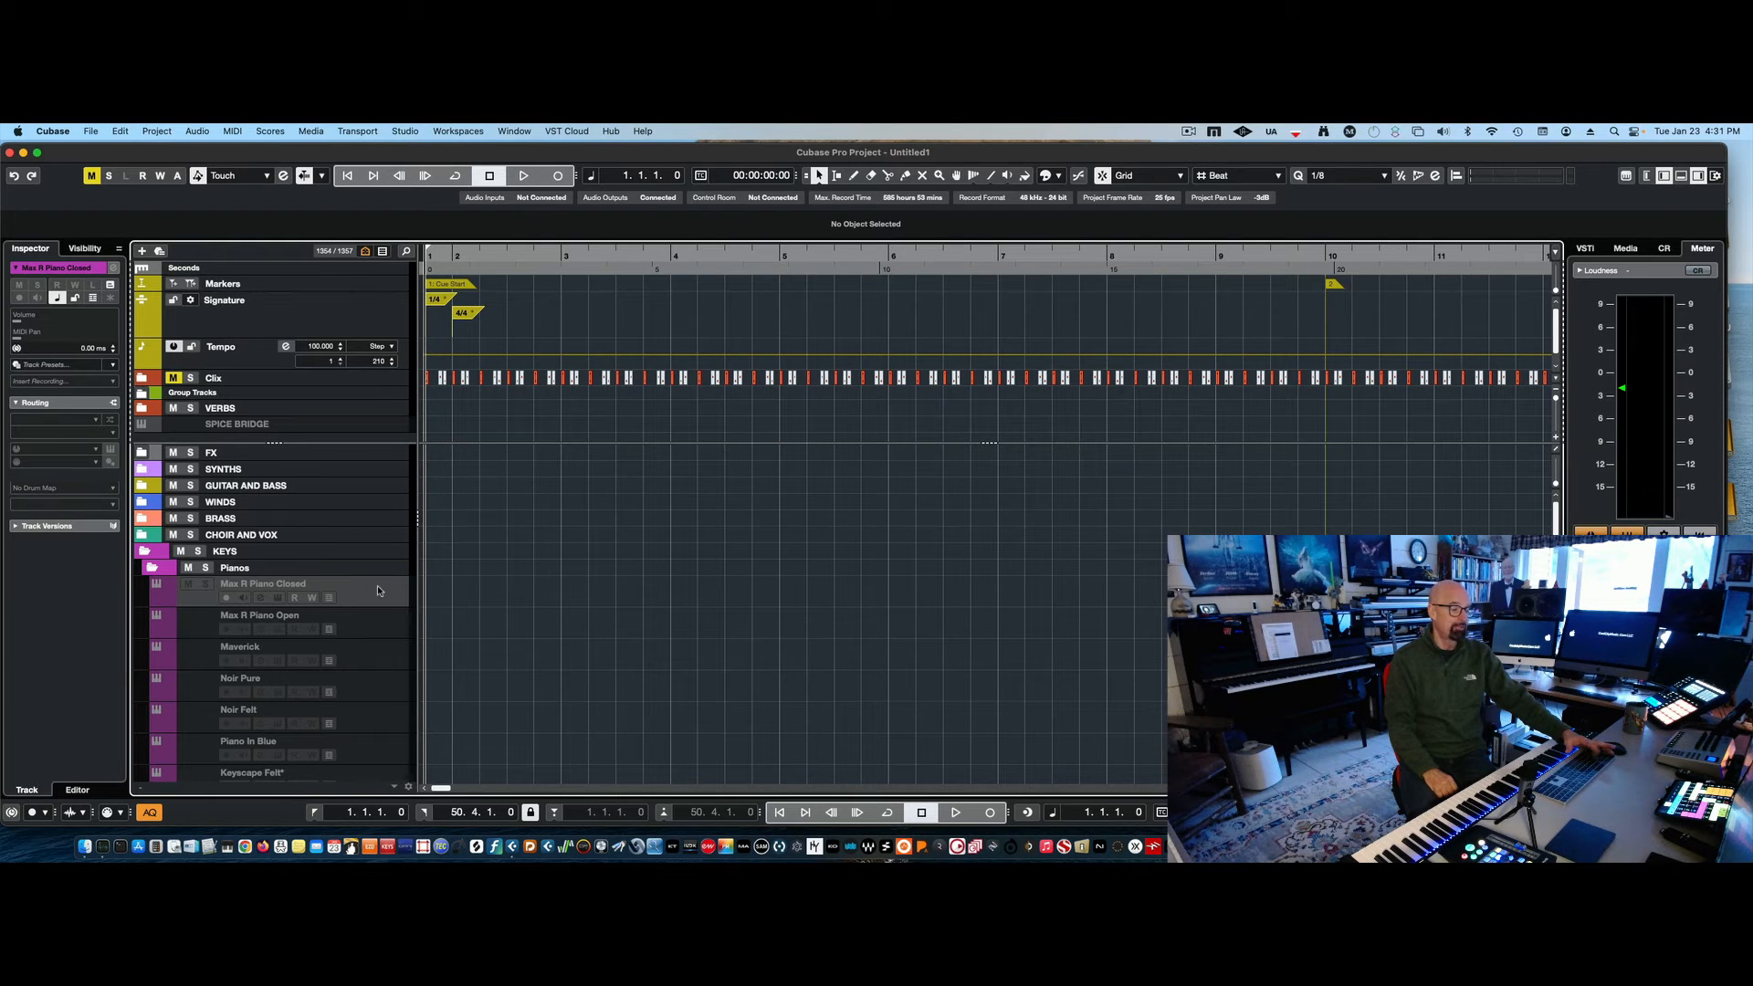
key(shift+d)
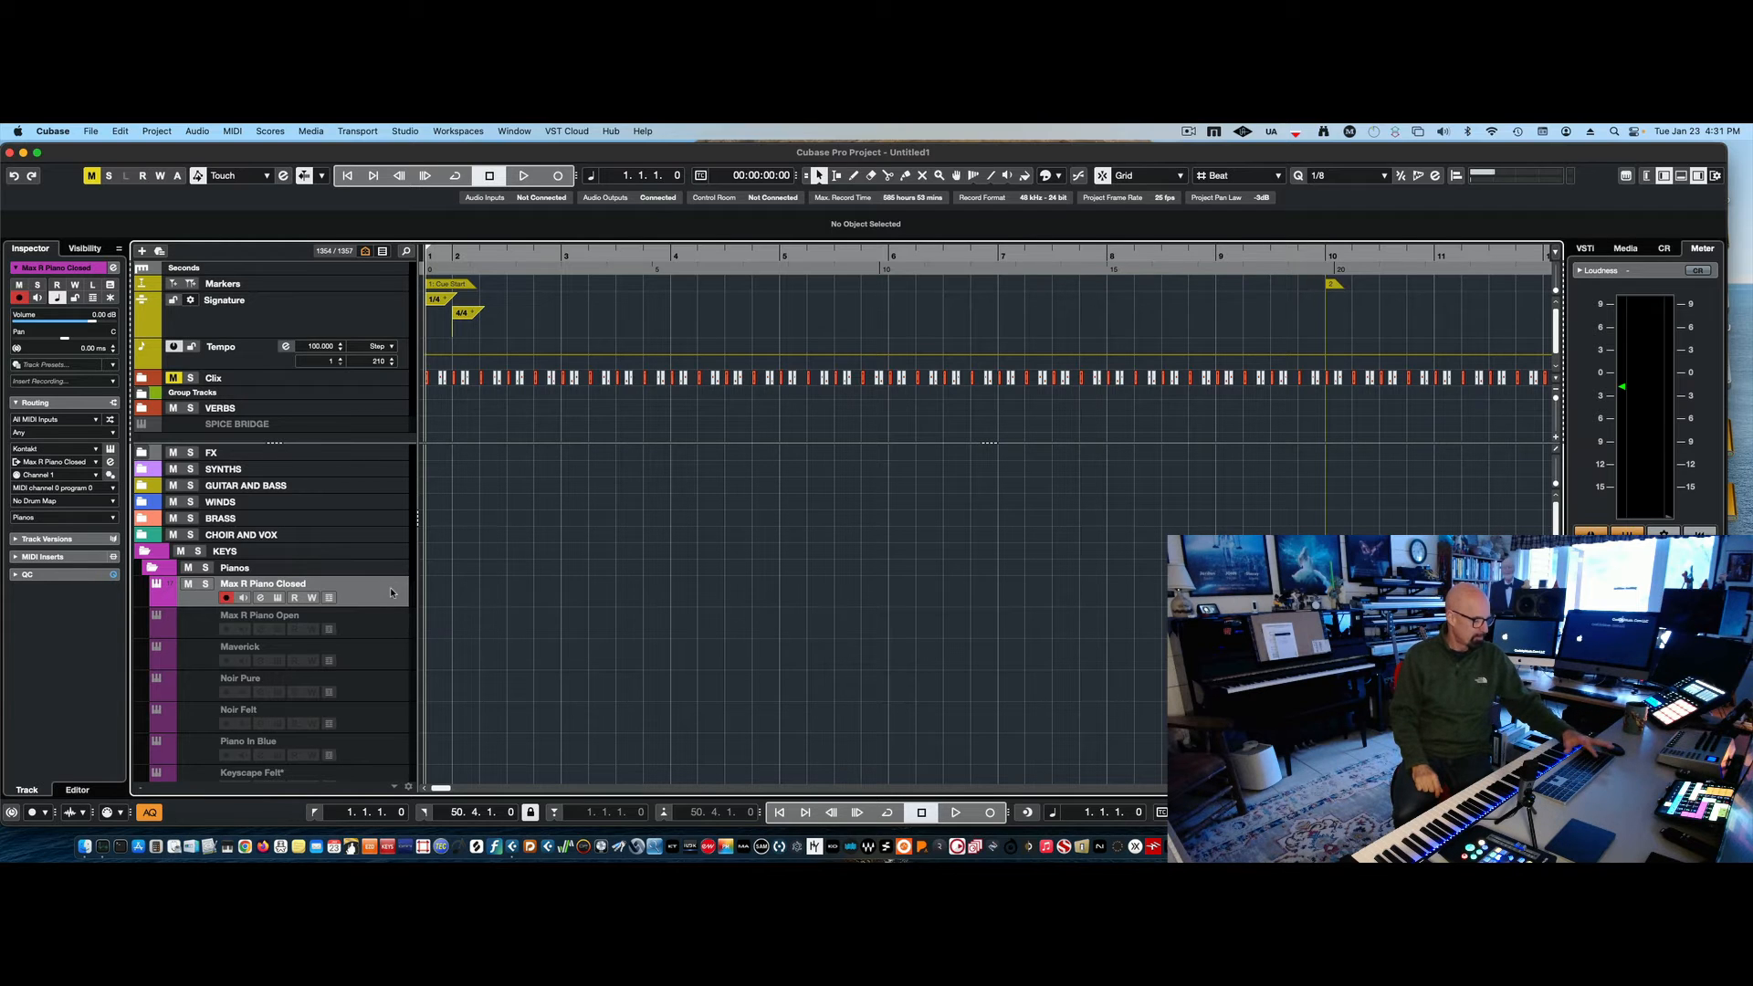
key(shift+d)
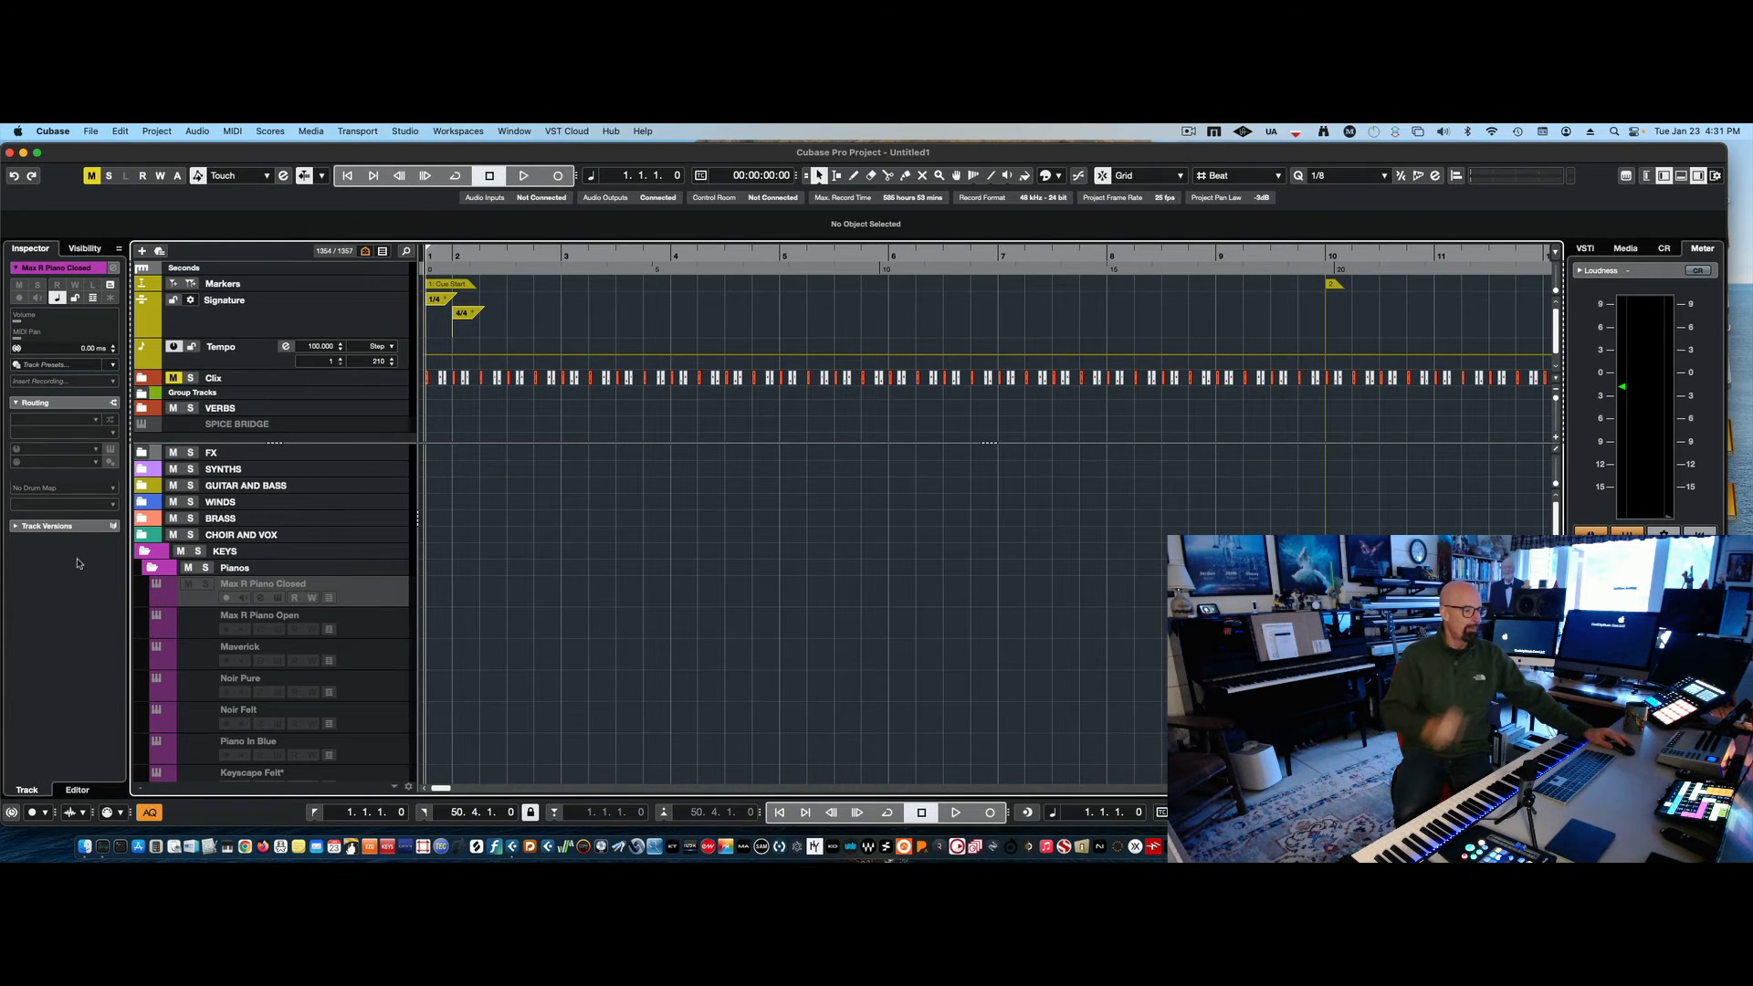
click(145, 554)
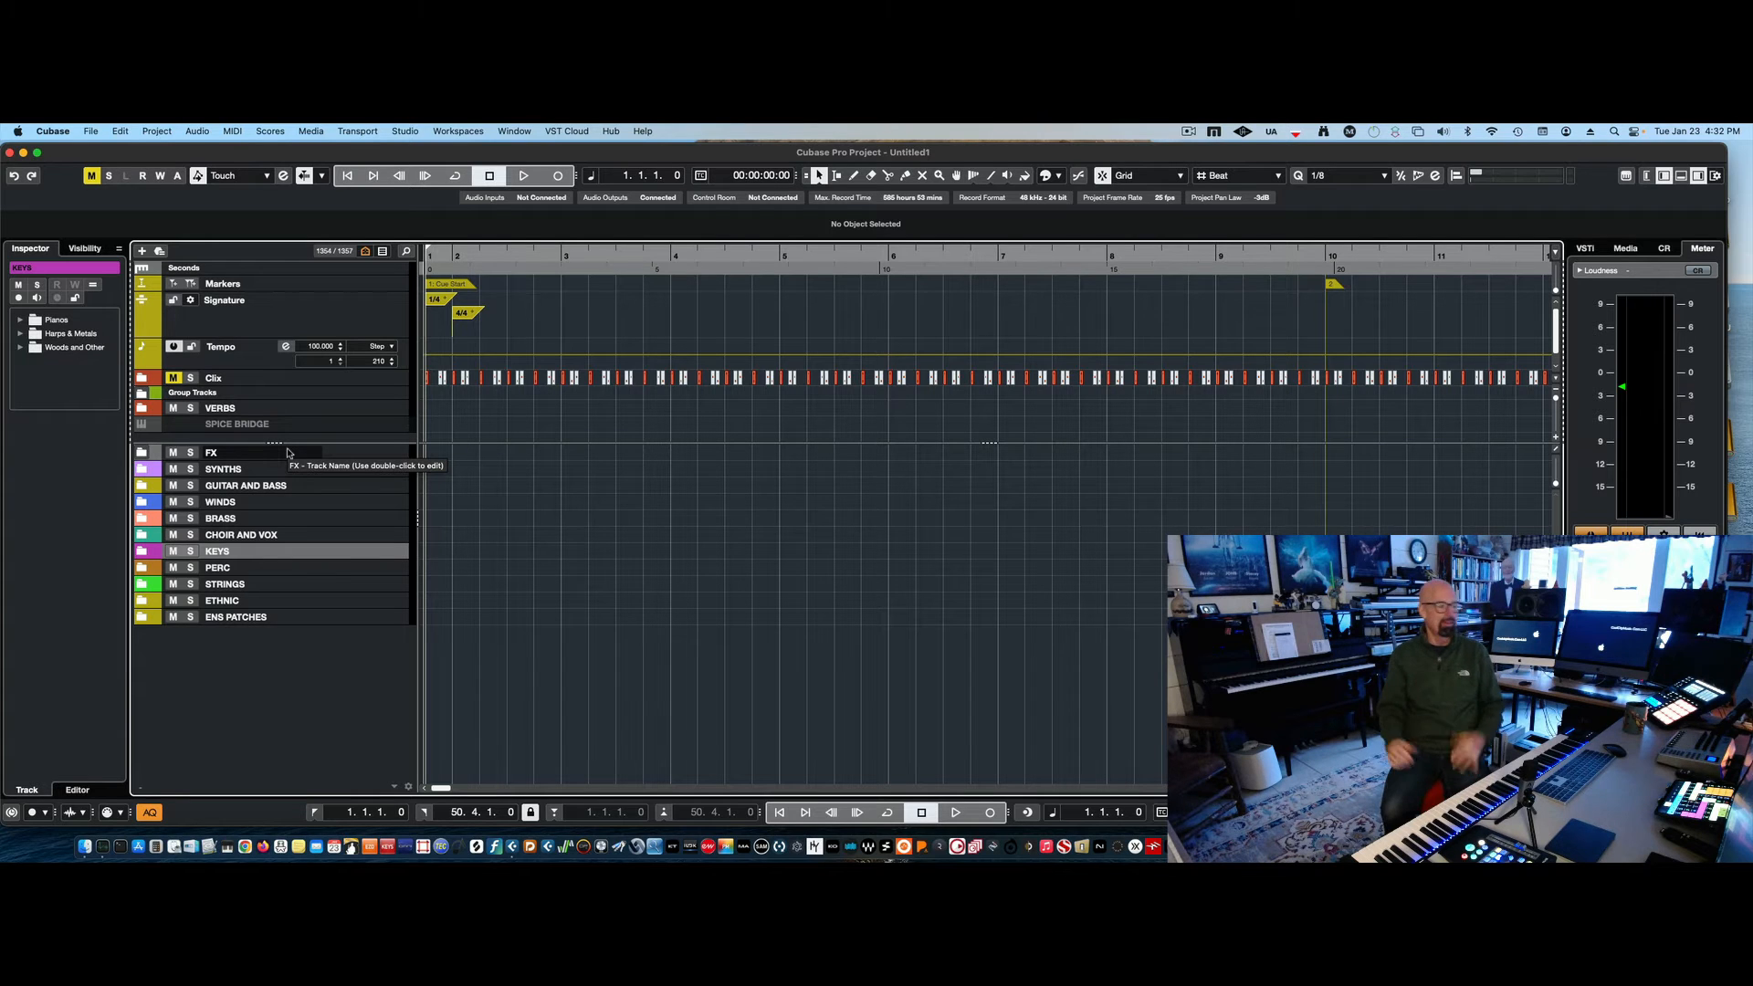
- Enable the Max R Piano Closed track in KEYS again and check its channel in the MixConsole, collapsing KEYS when done
click(142, 553)
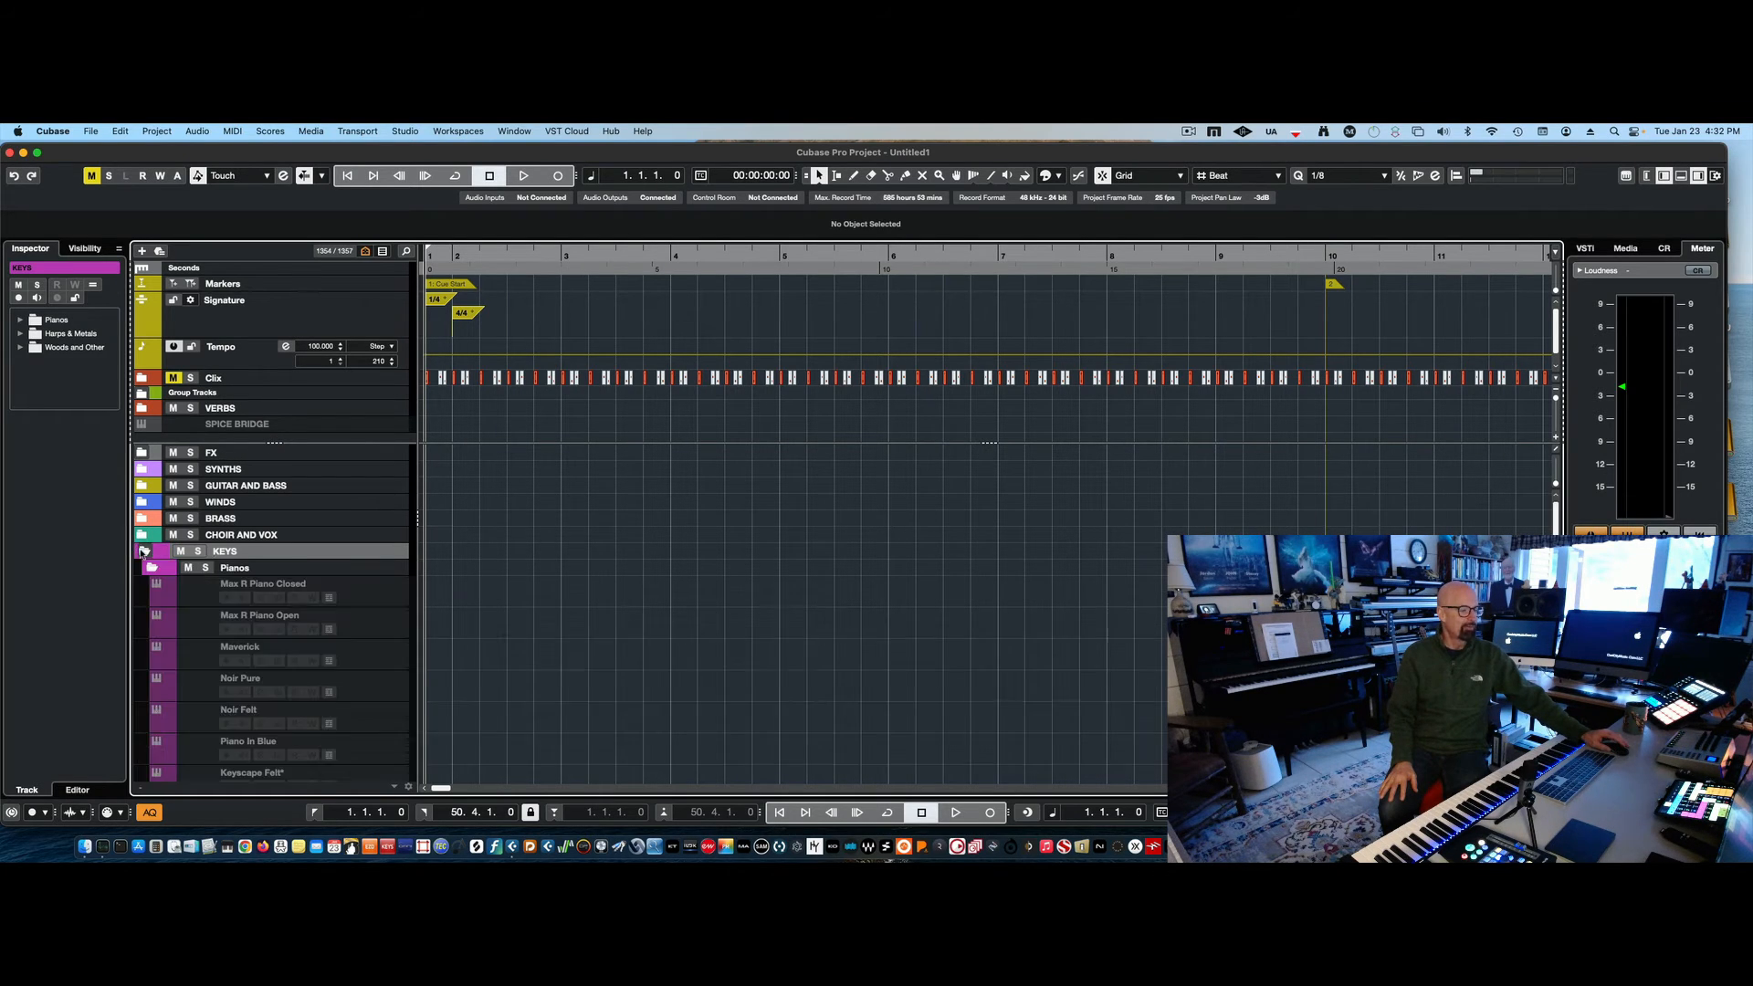
click(370, 597)
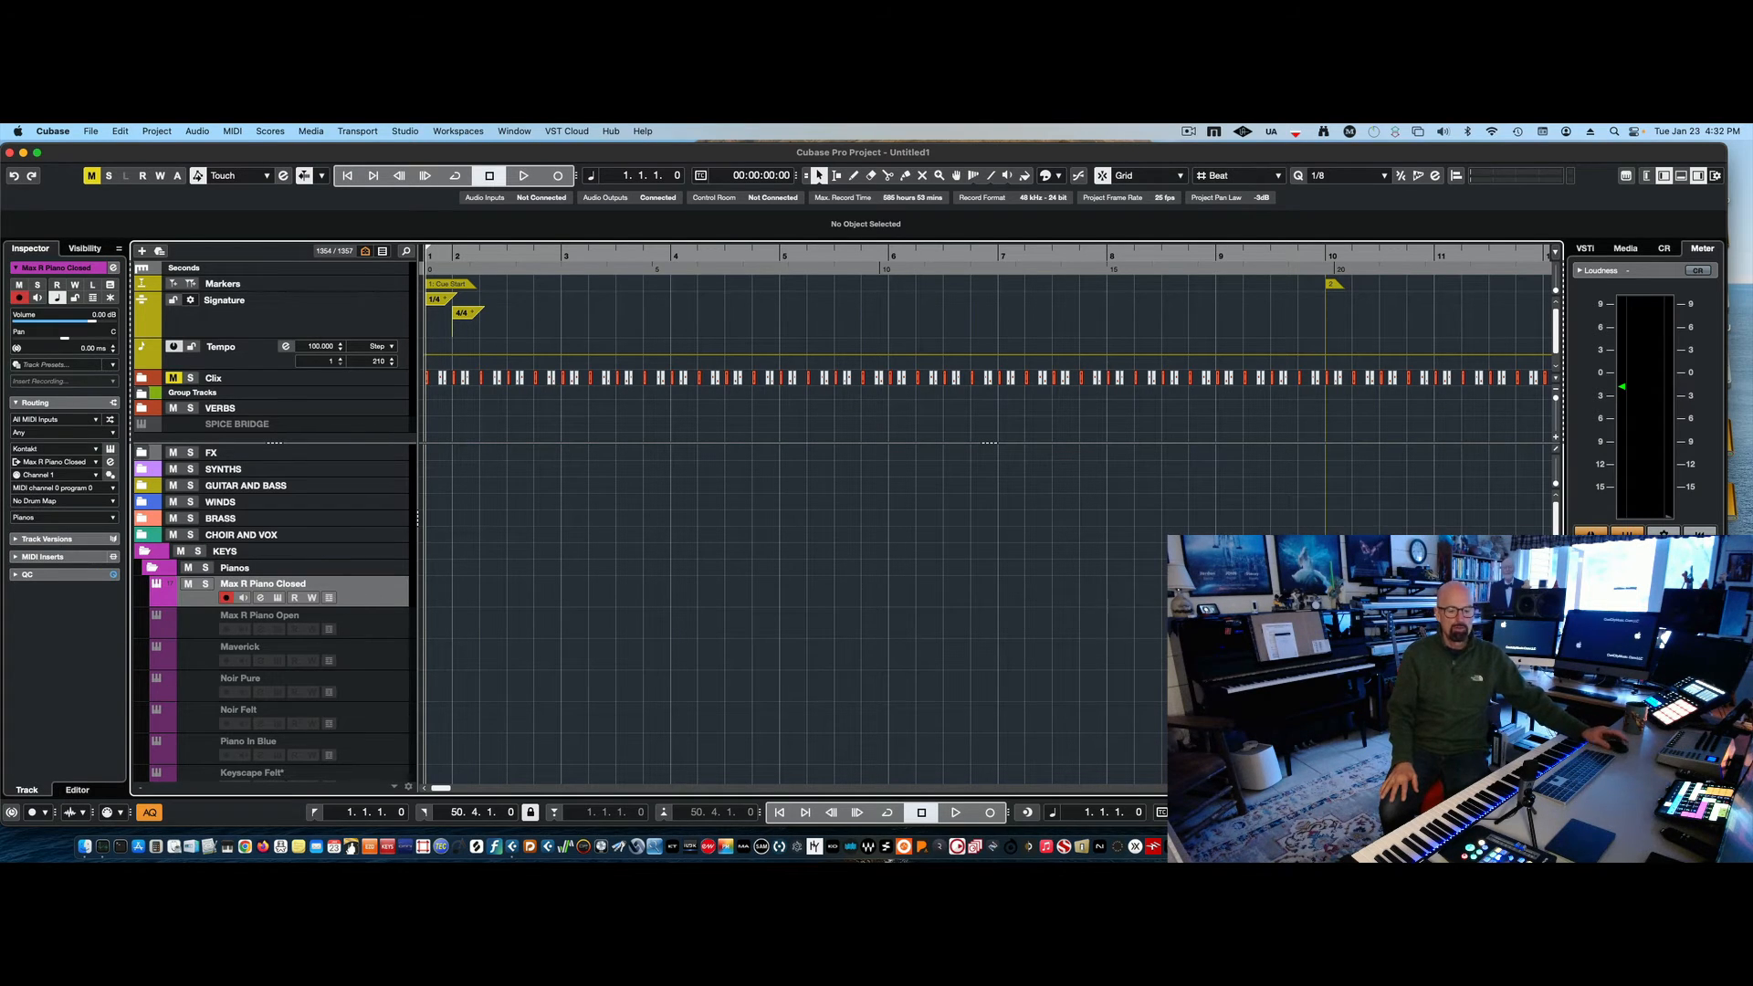
key(F3)
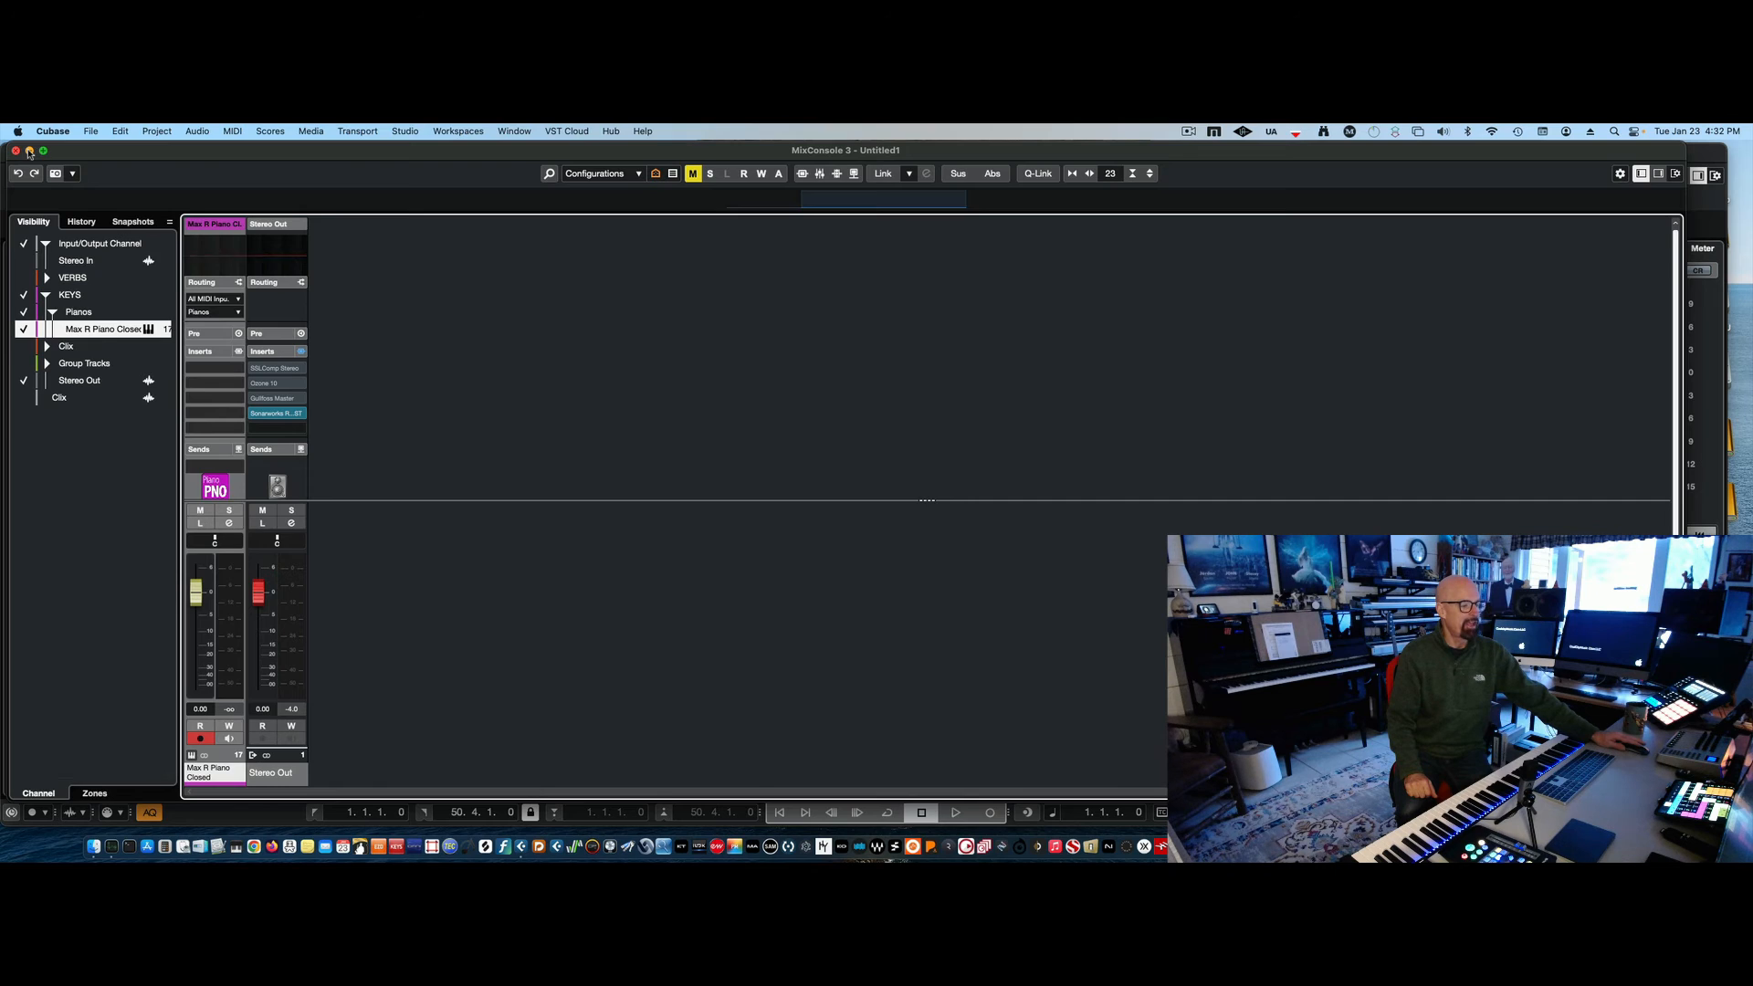
click(30, 151)
click(144, 550)
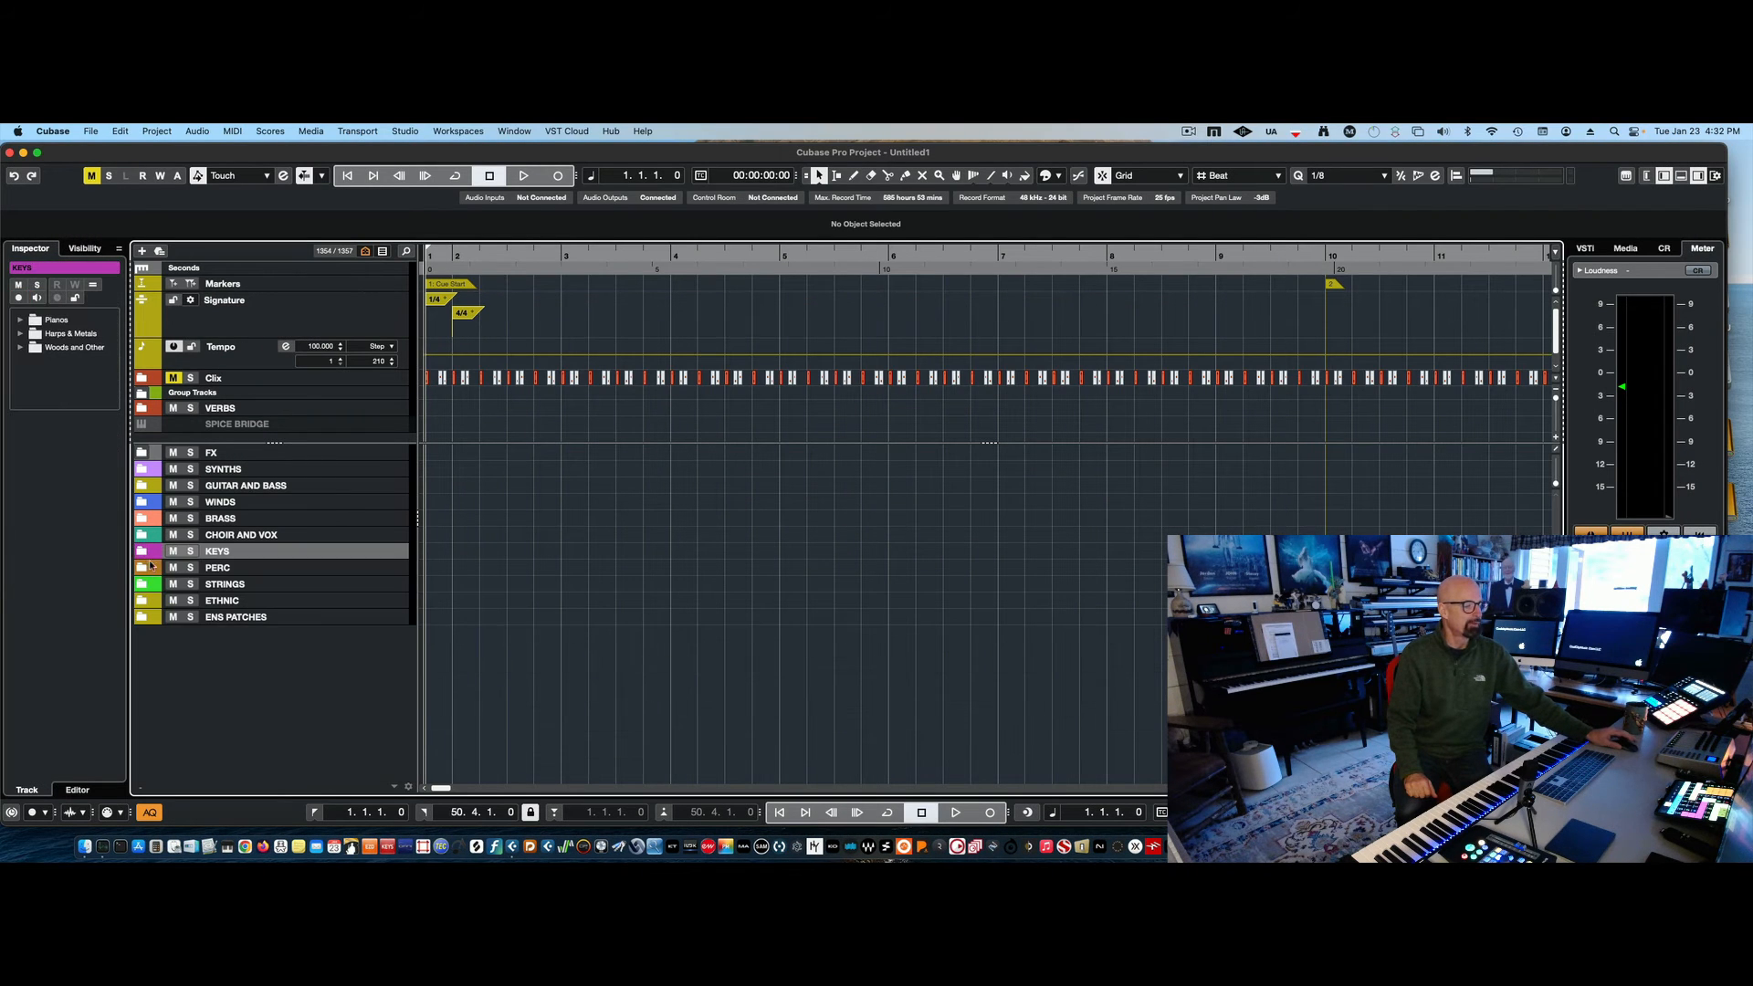
- Expand STRINGS down to the Violin subfolder of Solo Strings and enable the Joshua Bell Violin track
click(143, 585)
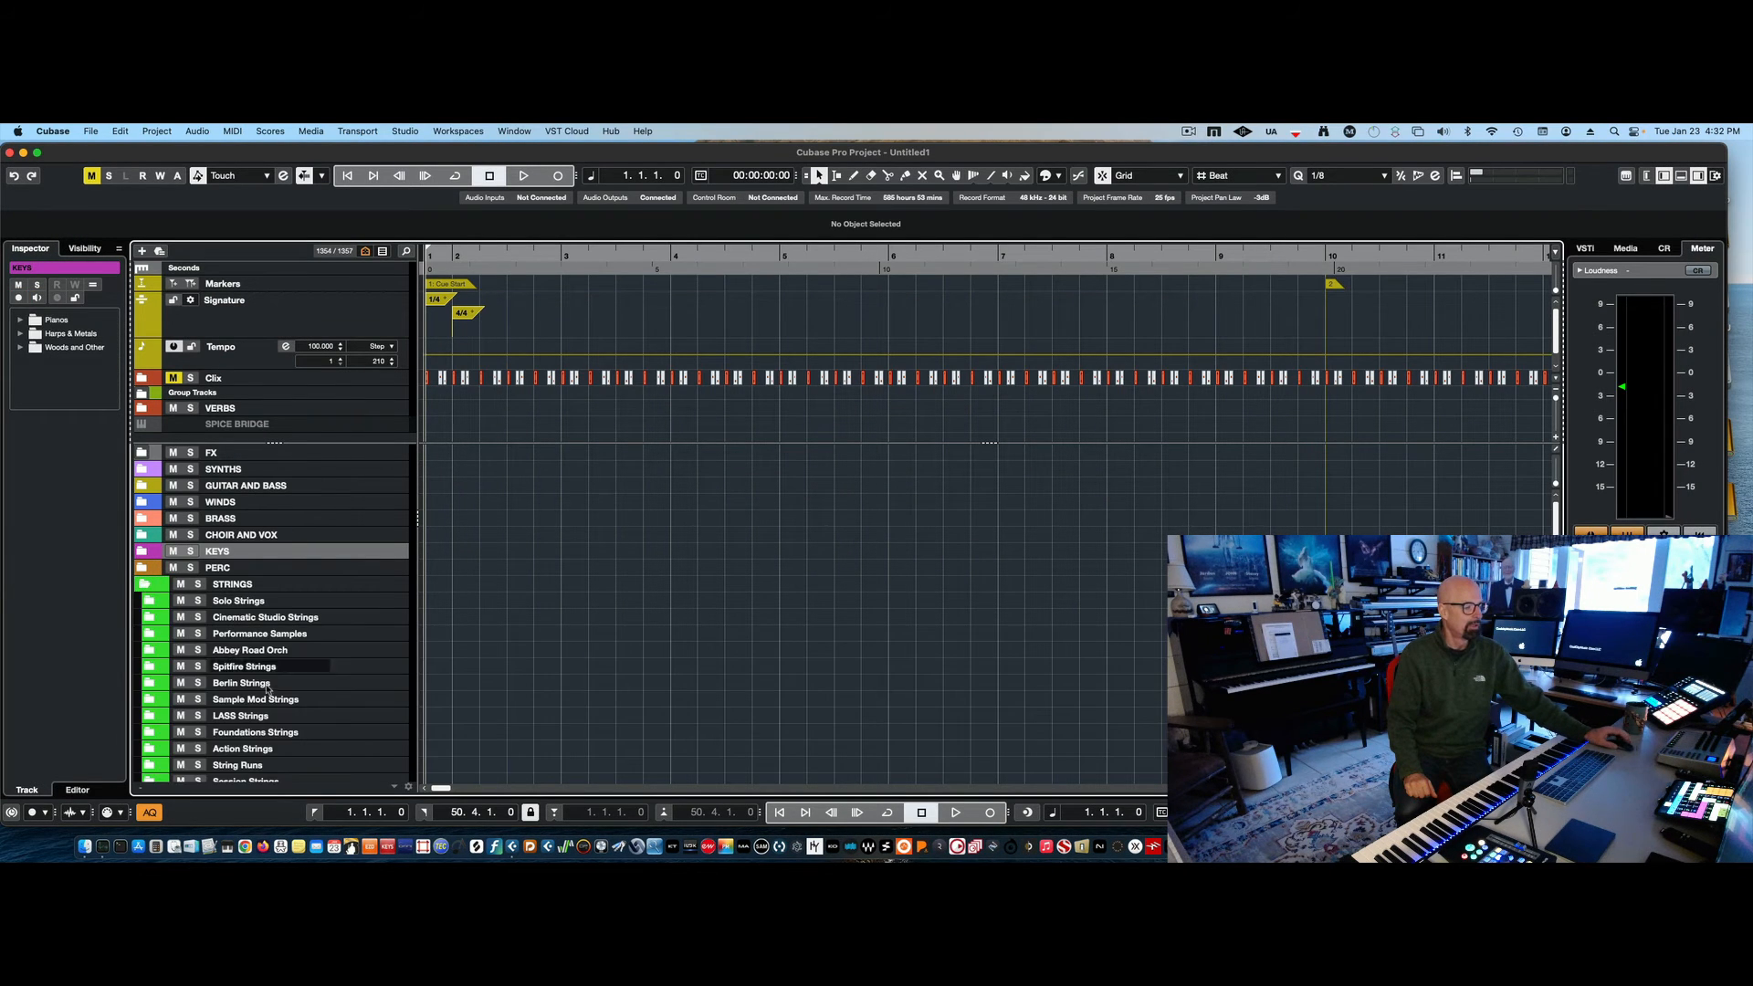
click(152, 601)
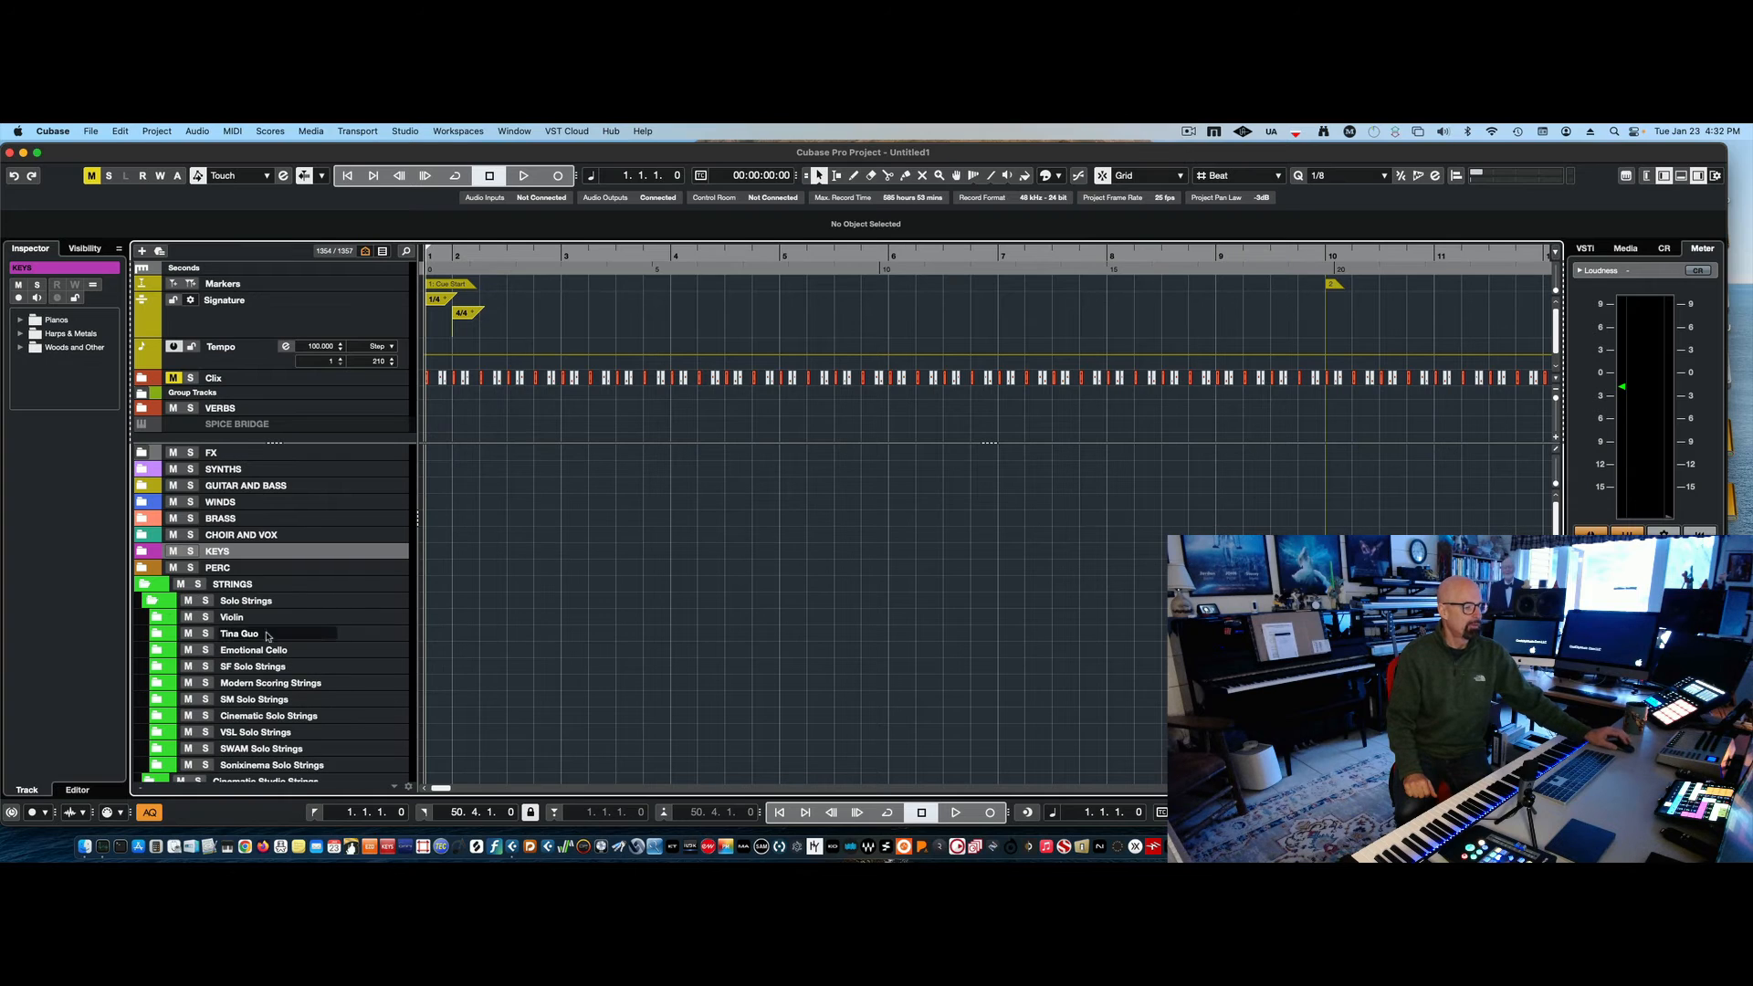
click(159, 617)
click(386, 646)
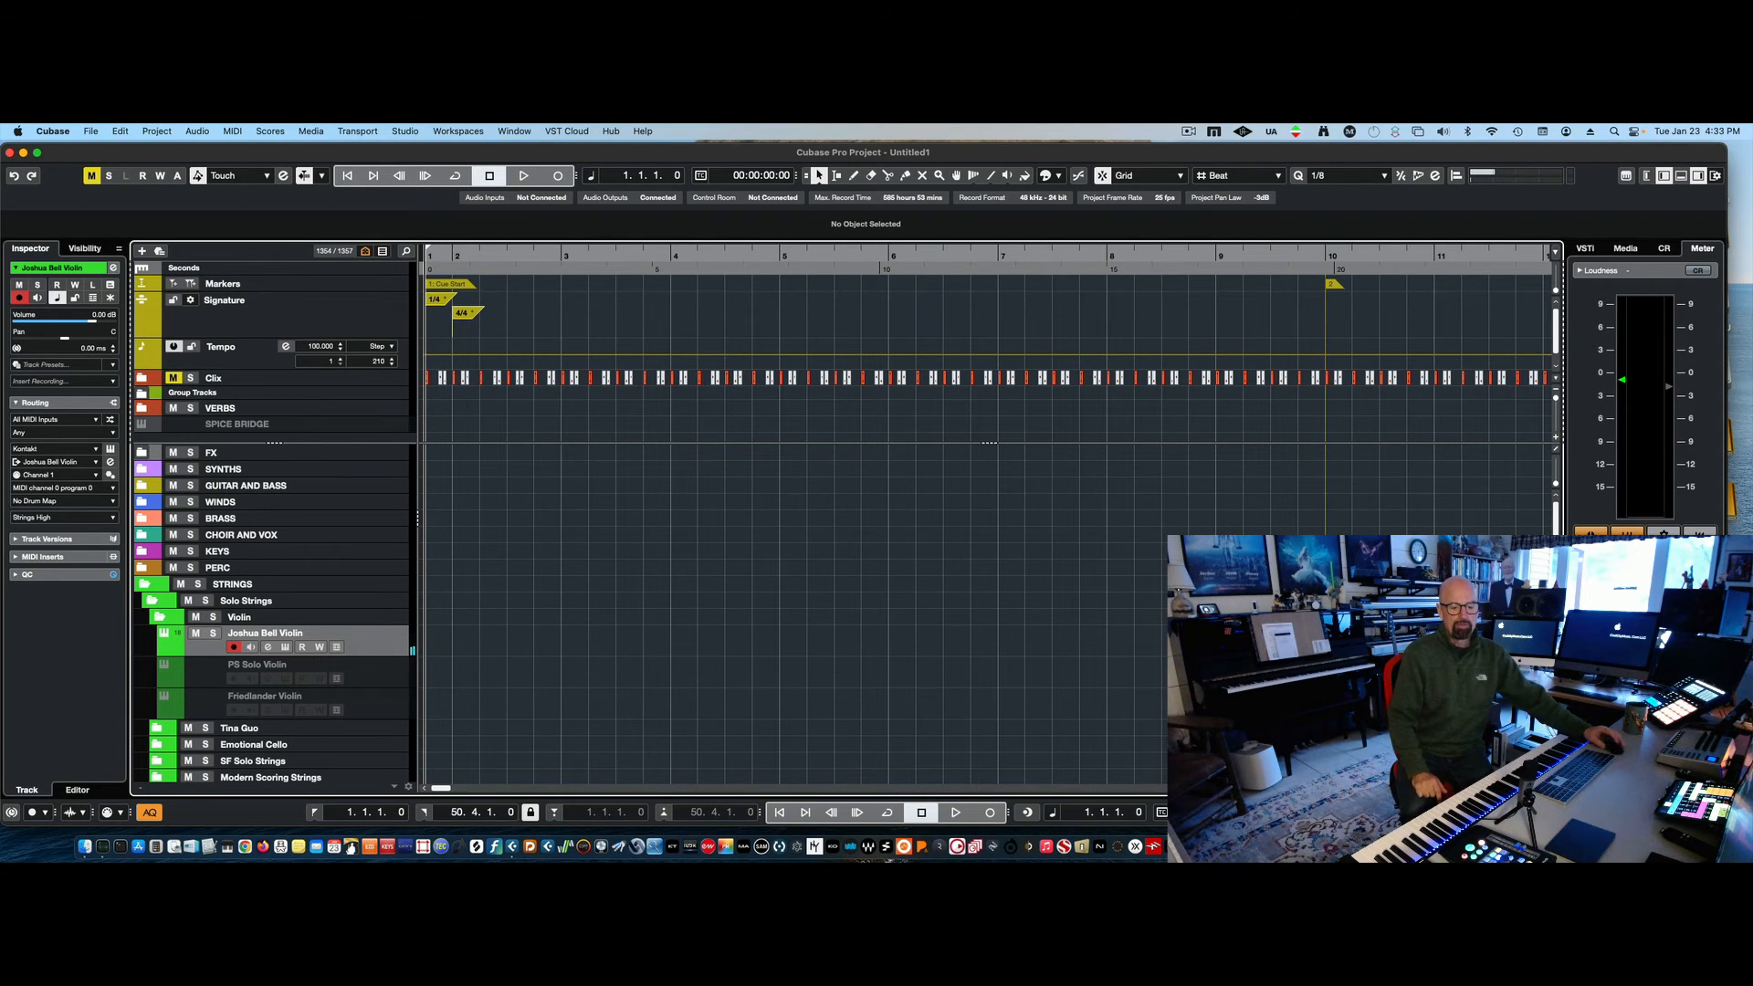
- Check the Joshua Bell Violin channel's output routing in the MixConsole and view its Kontakt instrument, closing both windows when done
key(F3)
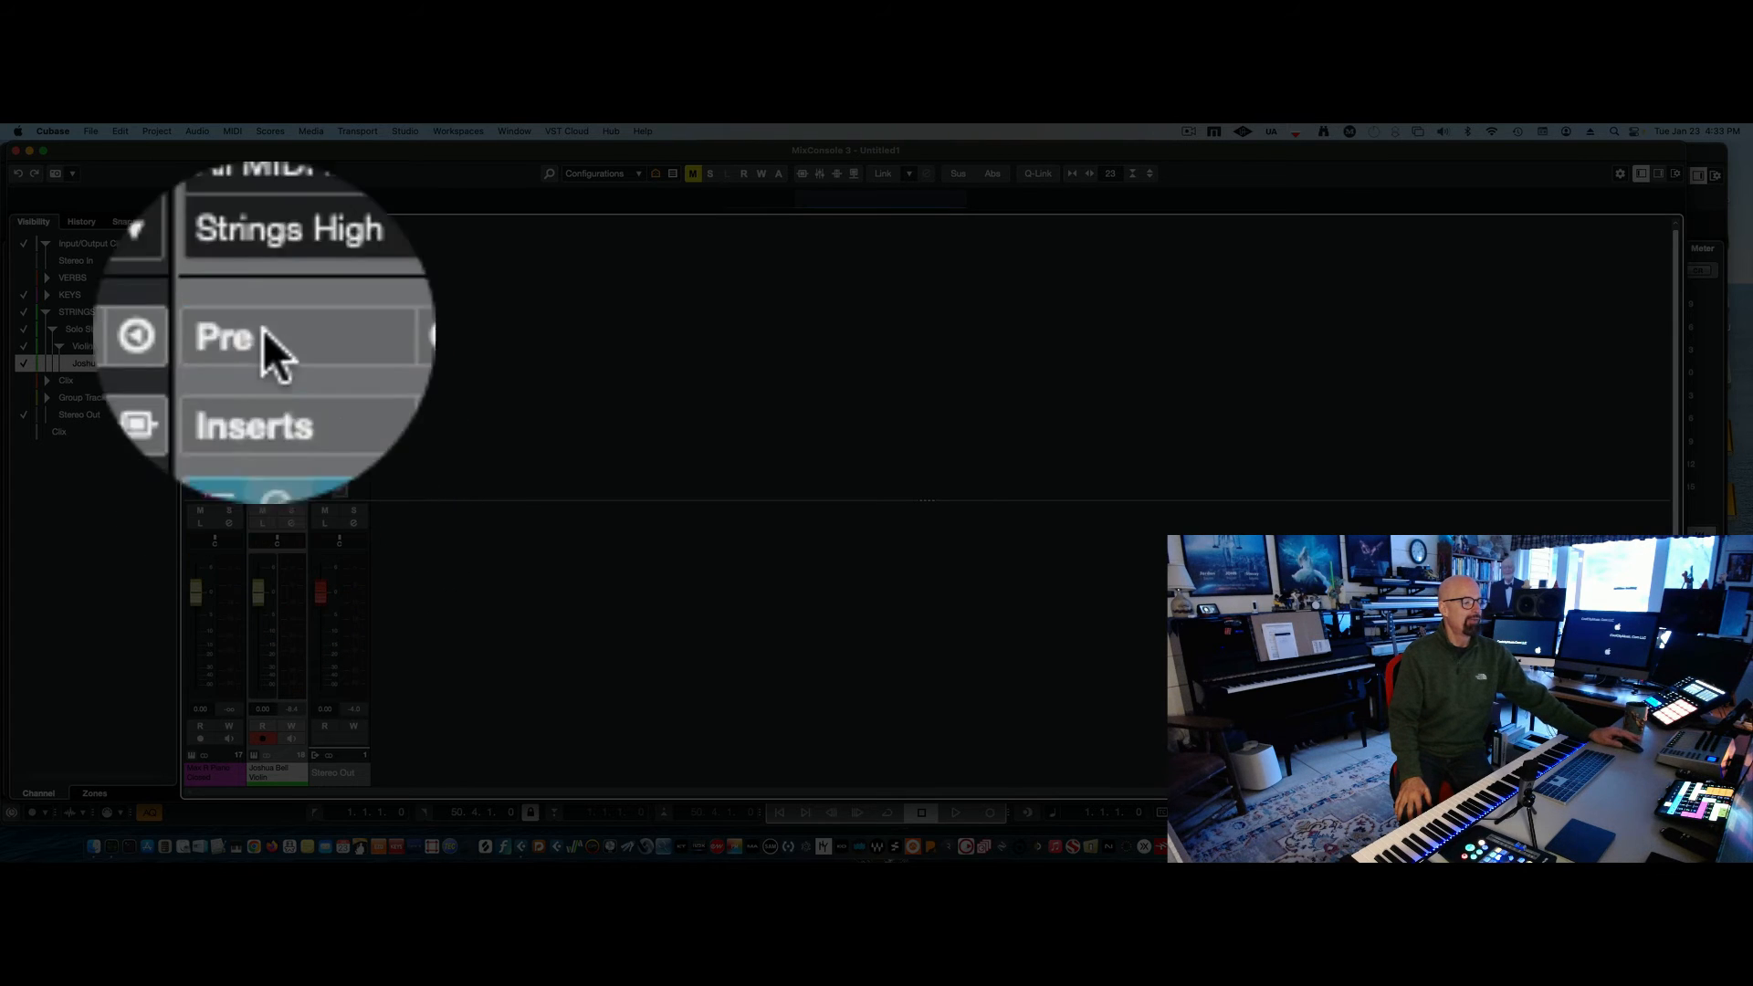
click(302, 309)
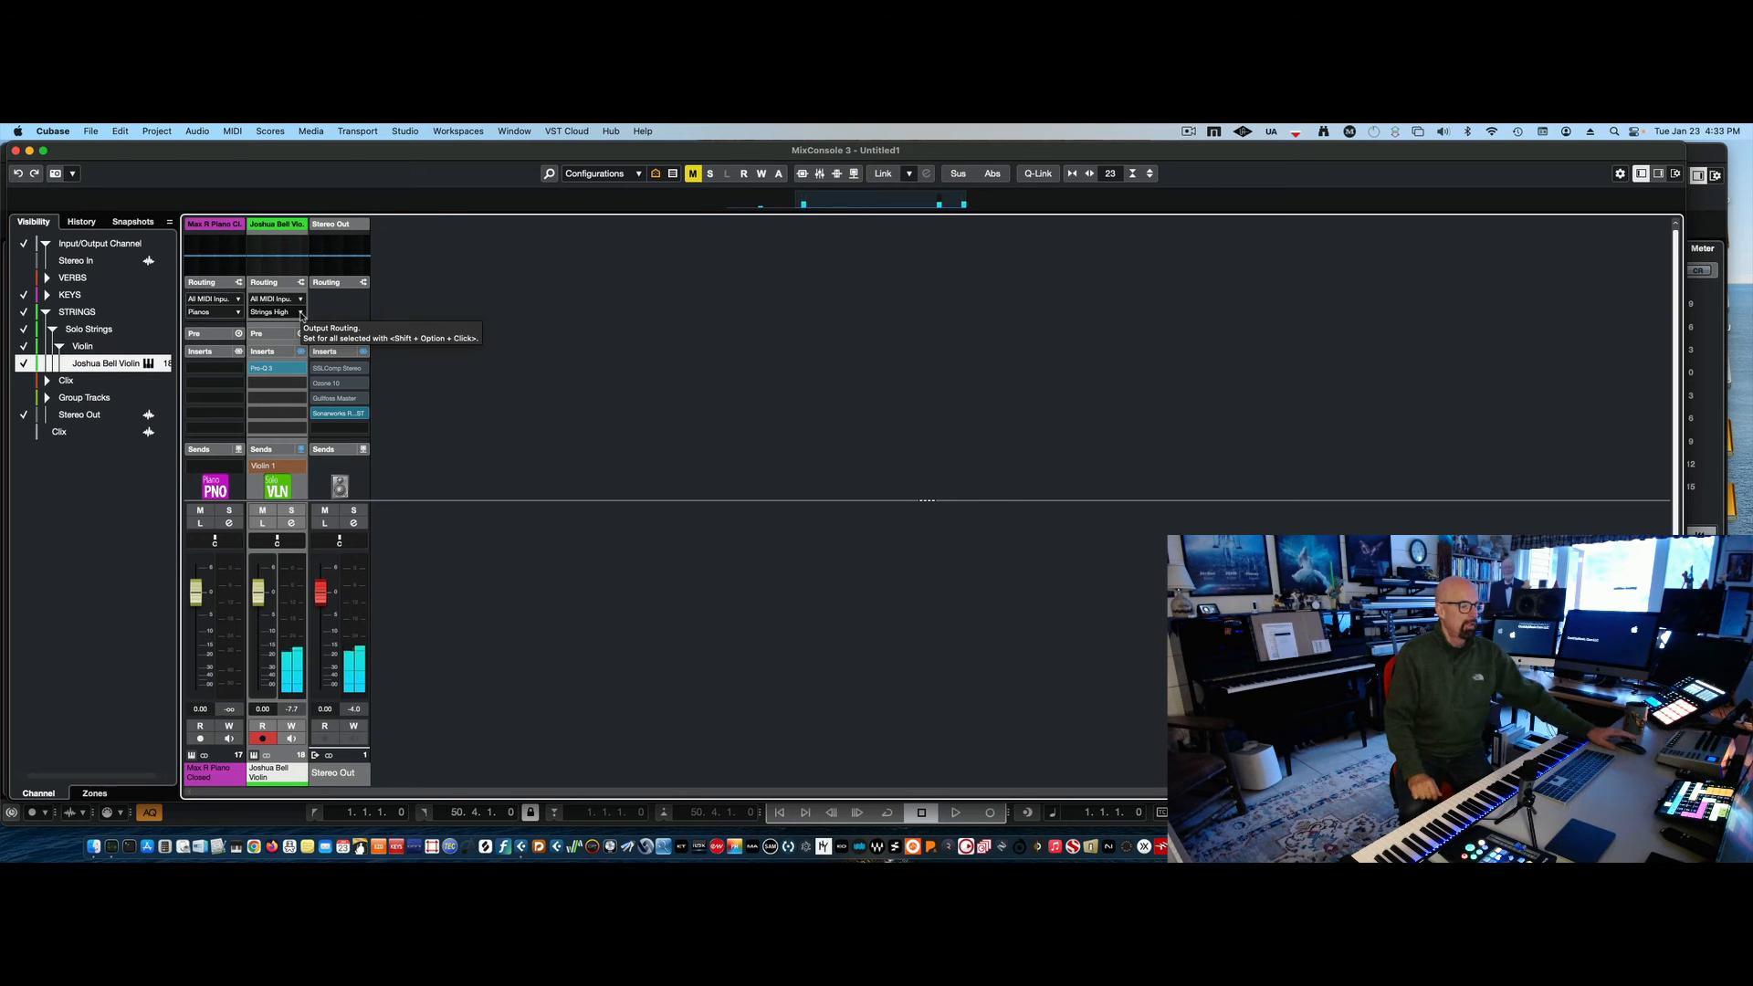
click(29, 151)
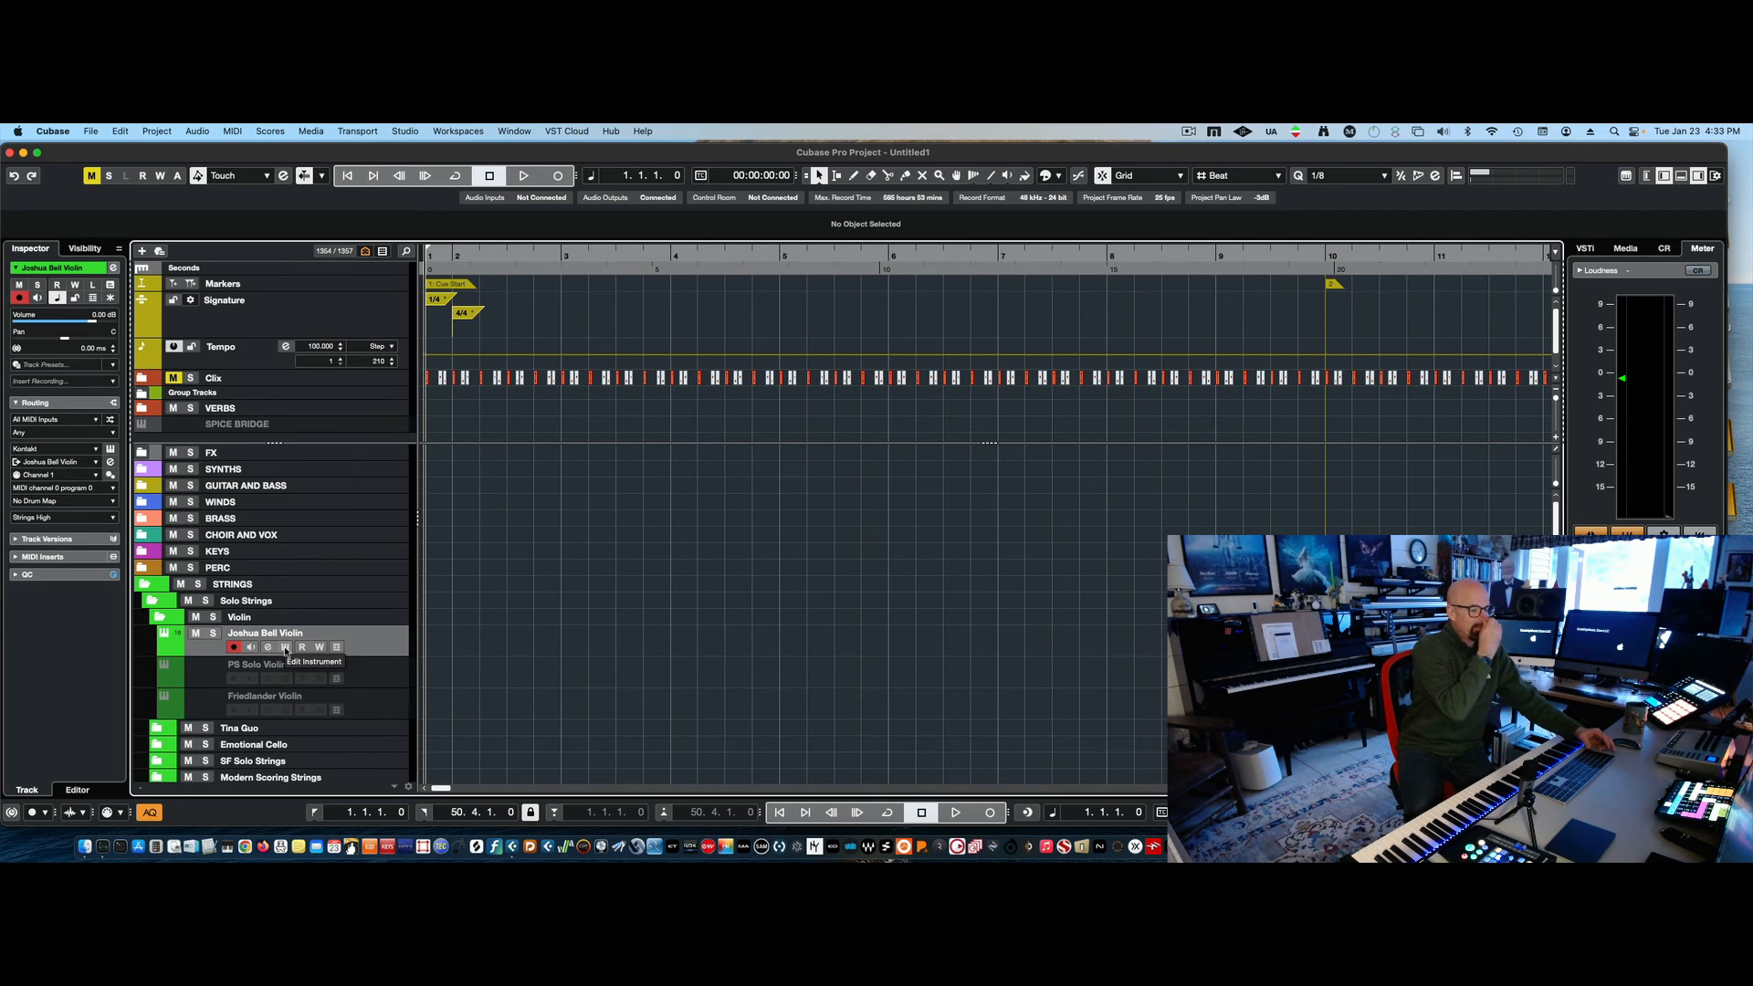
click(285, 648)
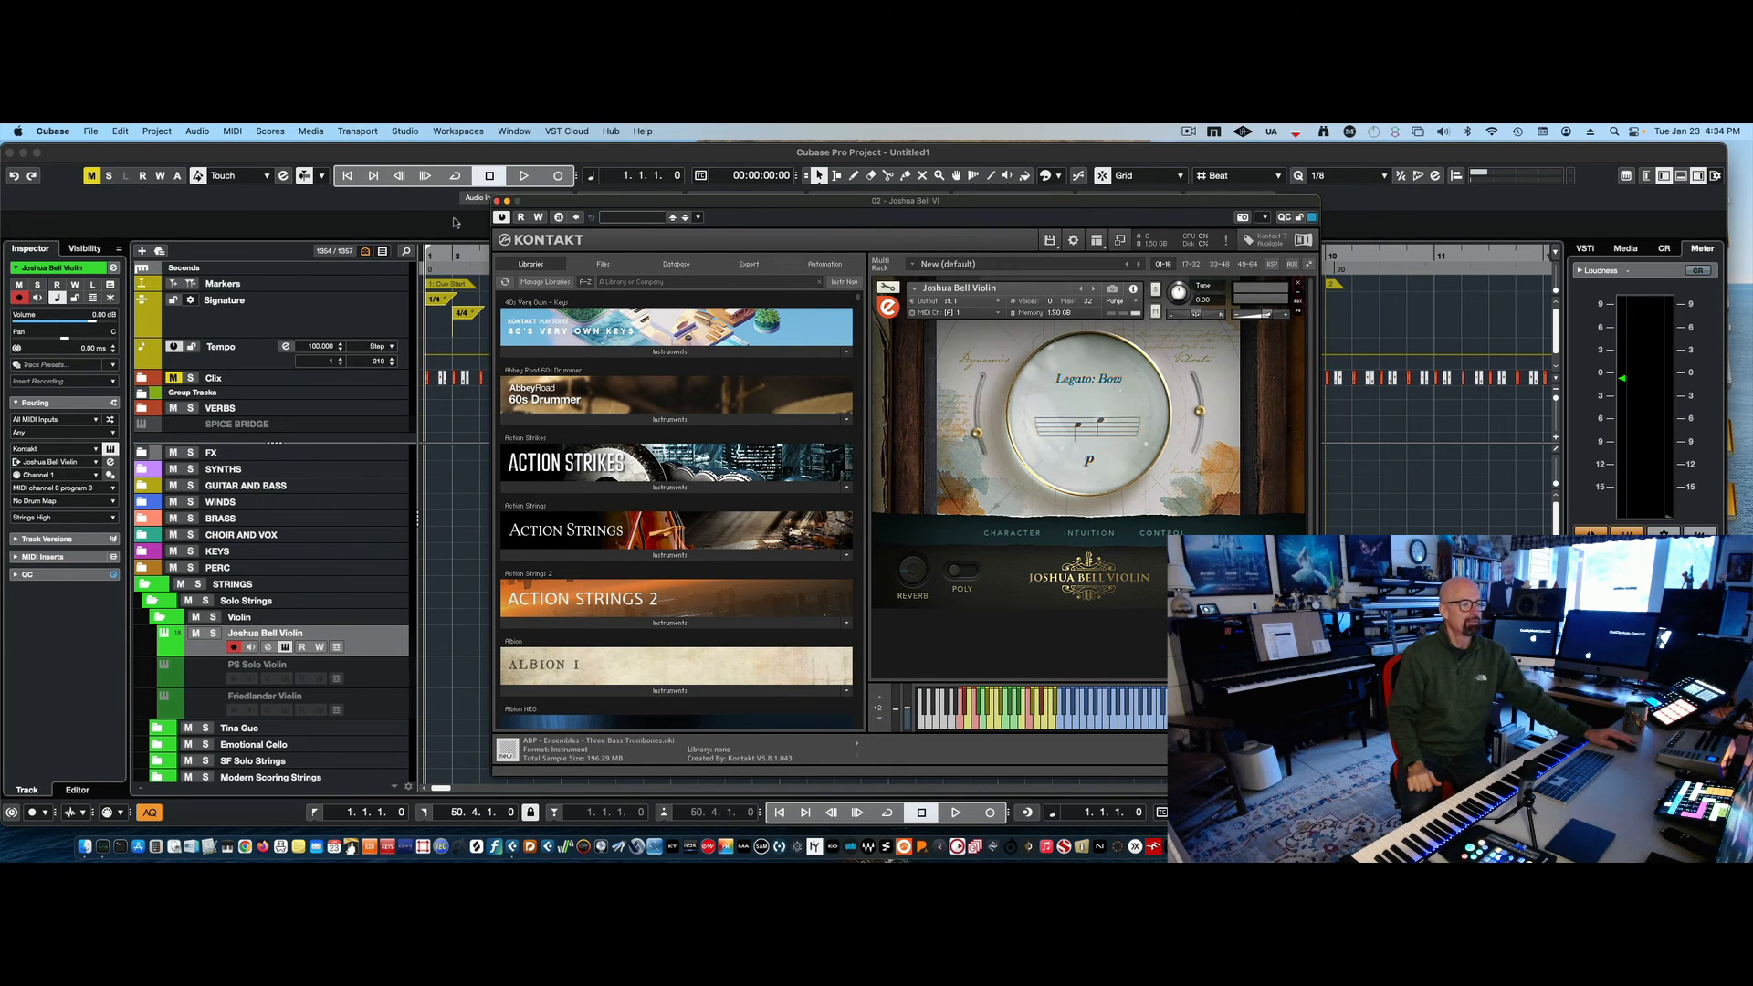
click(498, 200)
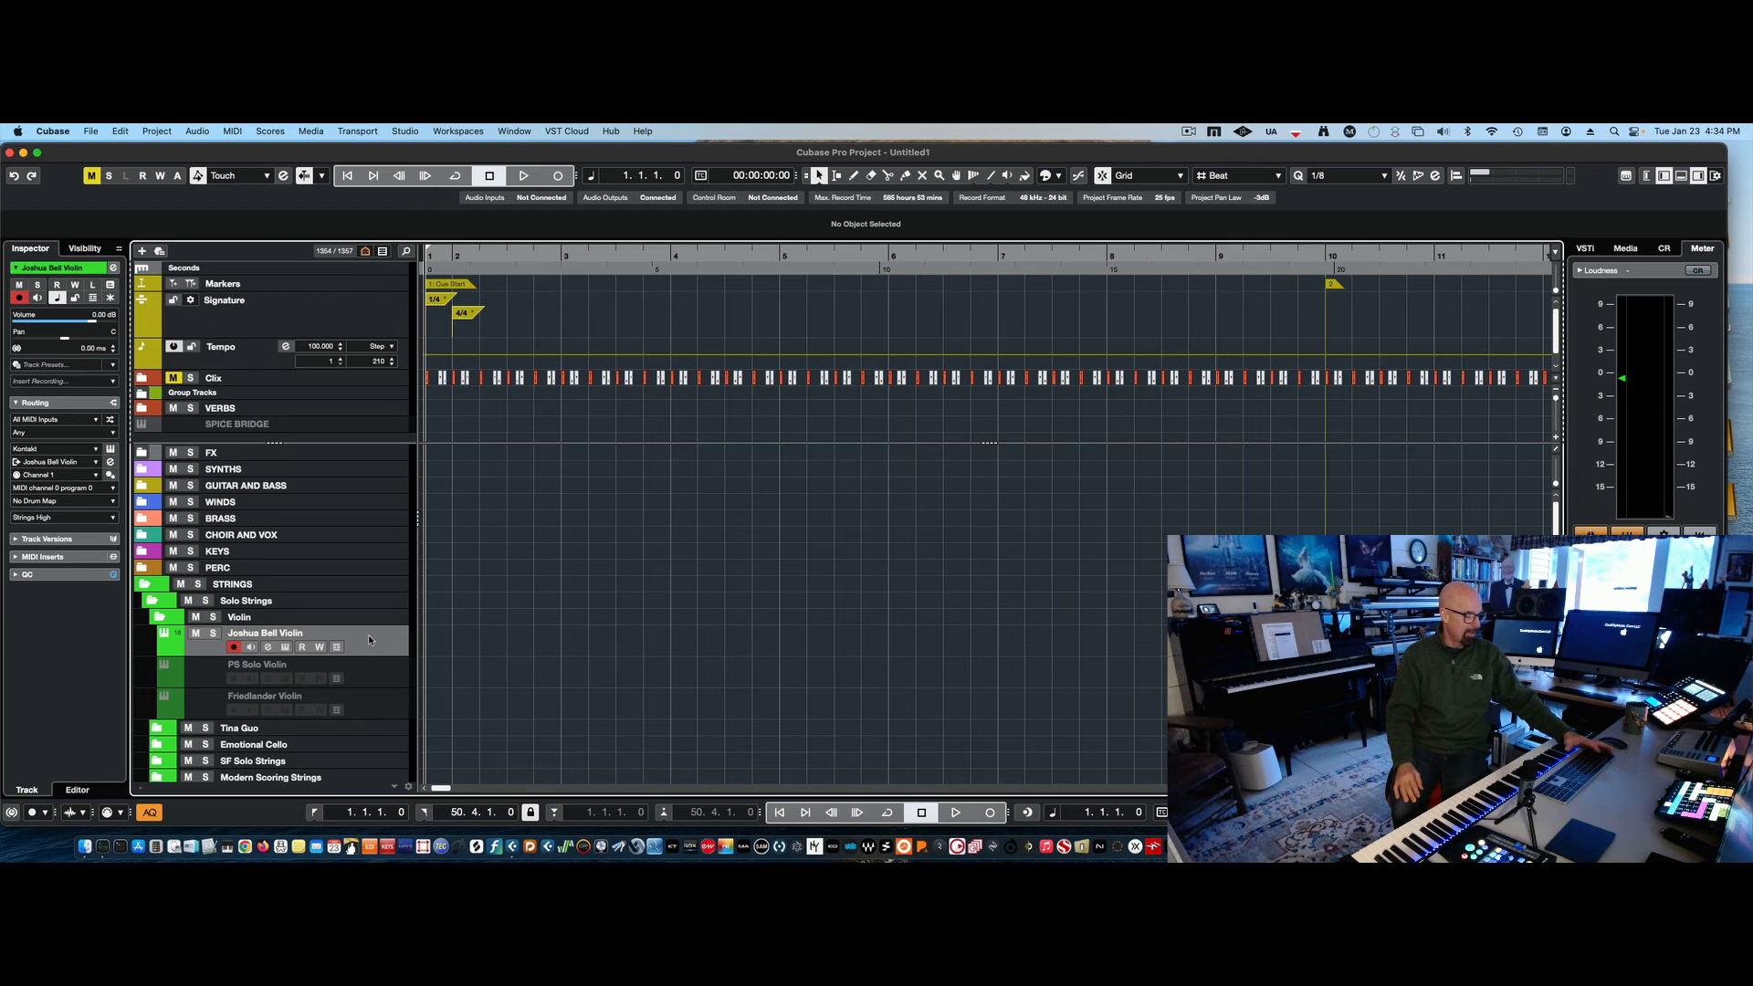
- Disable the Joshua Bell Violin track and check the MixConsole's channel list, closing the mixer when done
key(shift+d)
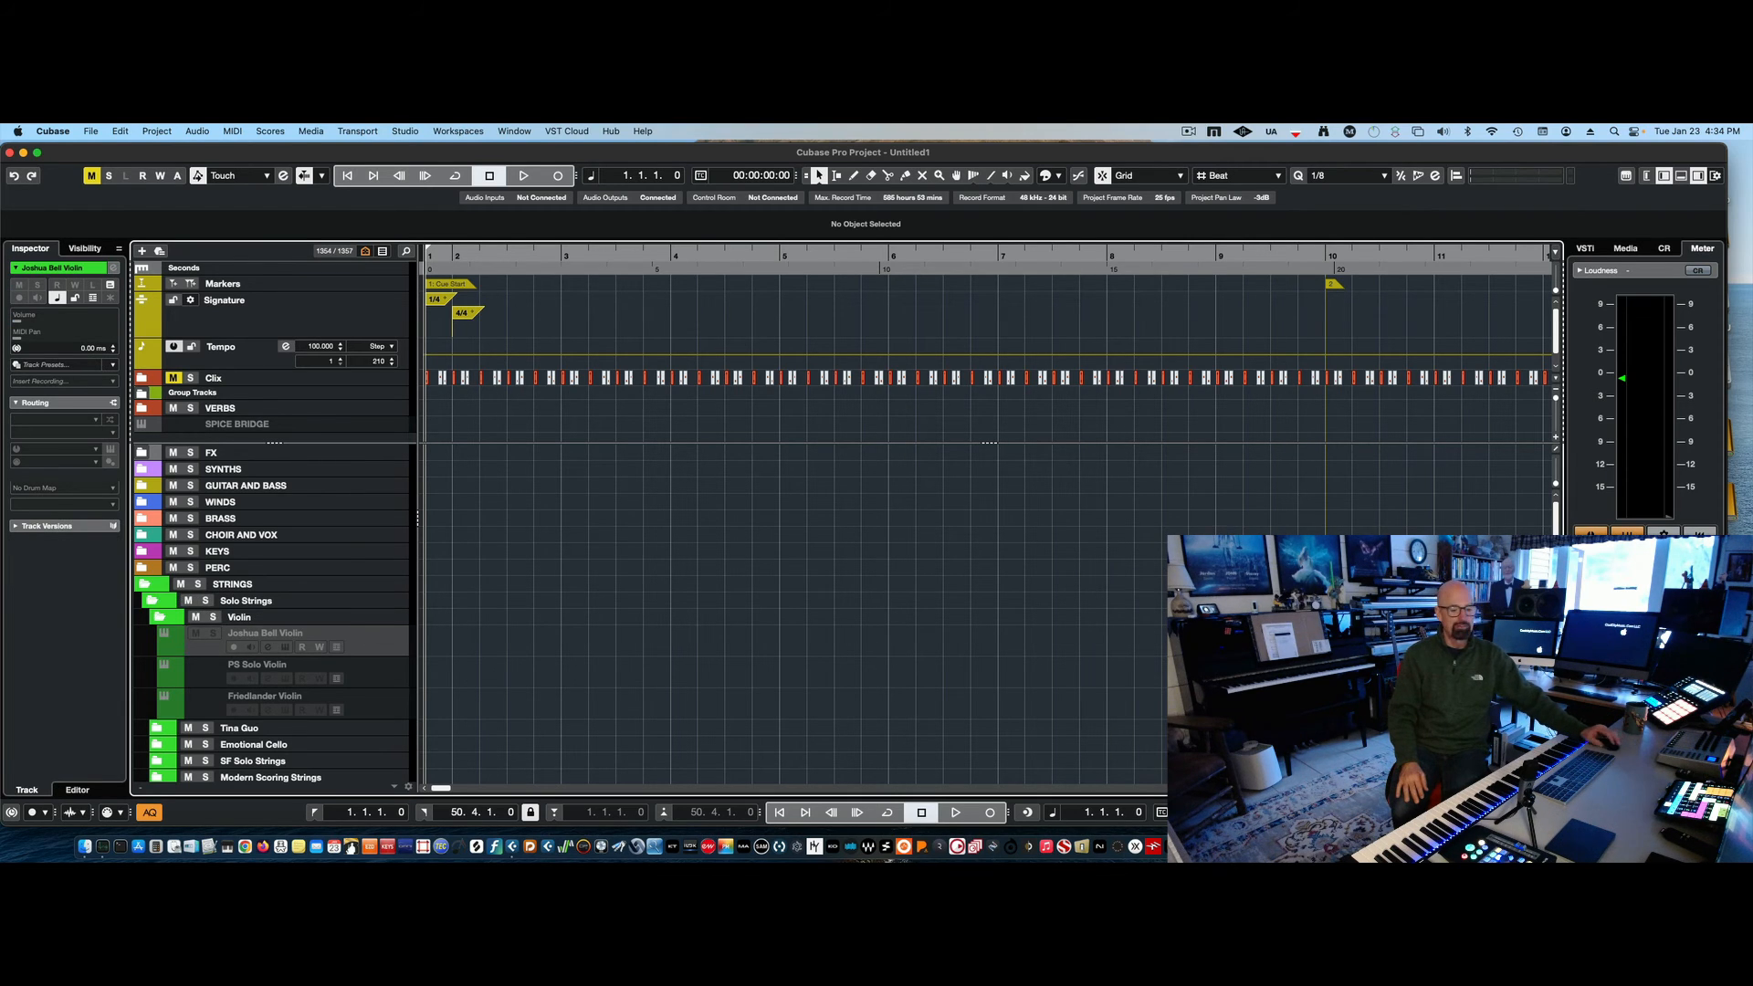
click(1598, 847)
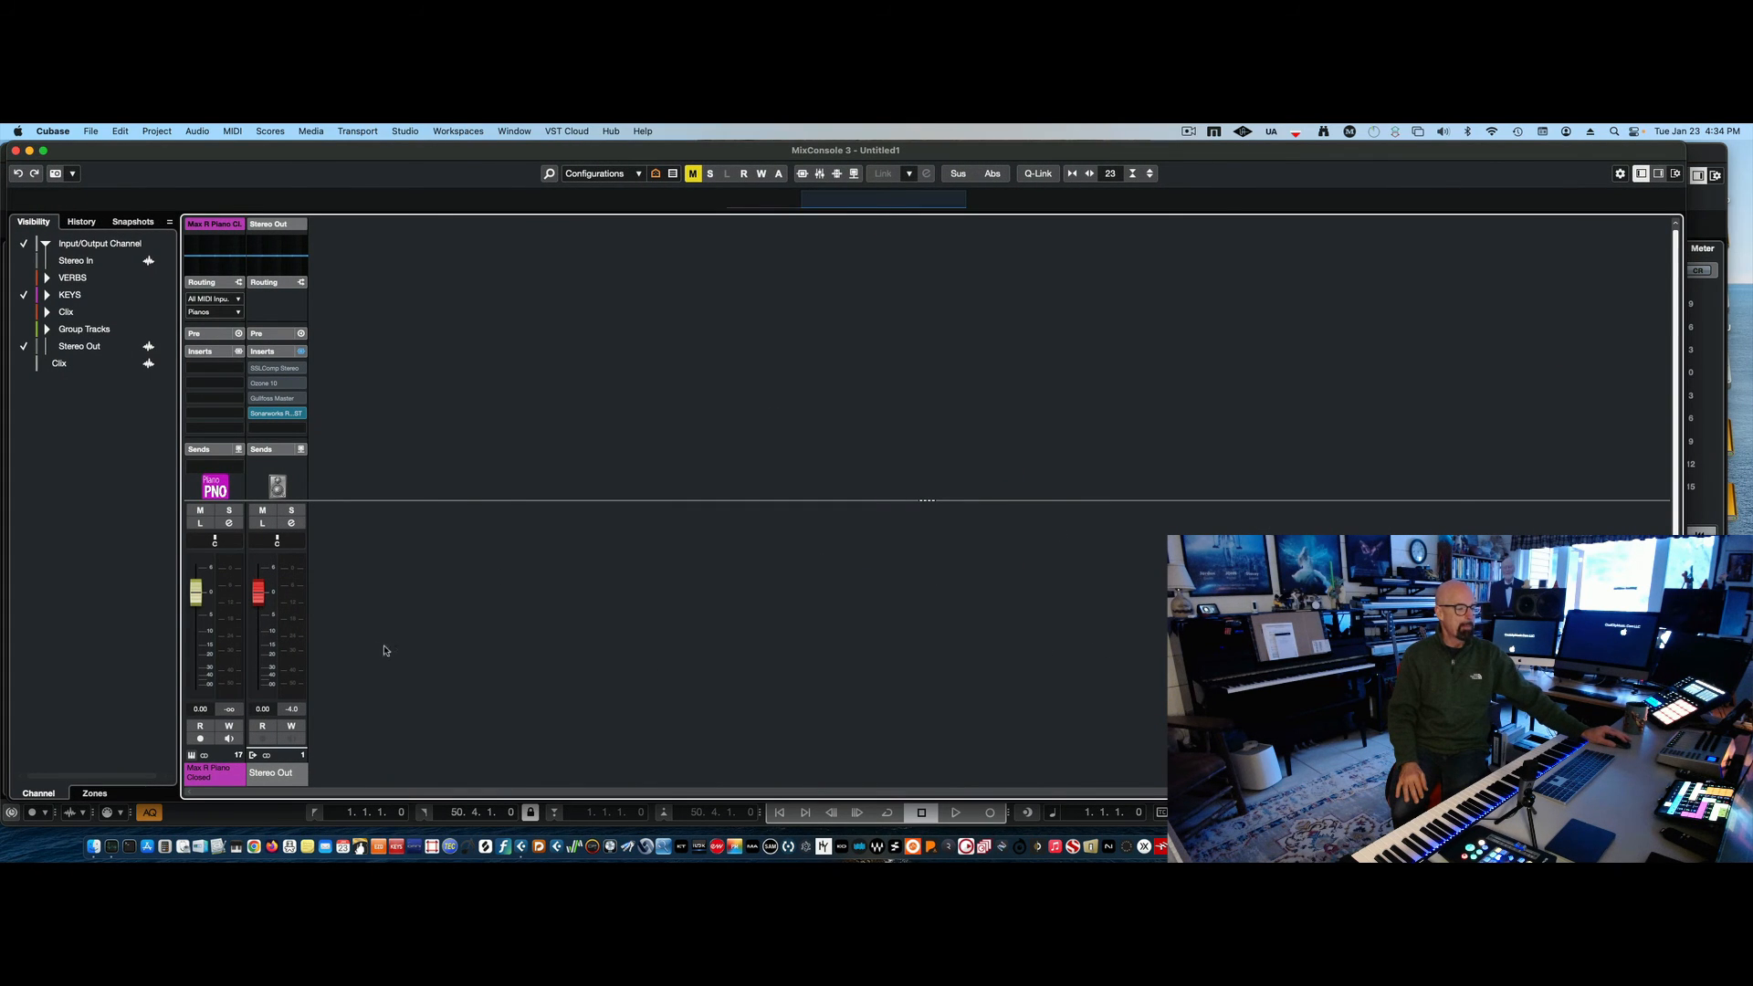
click(30, 152)
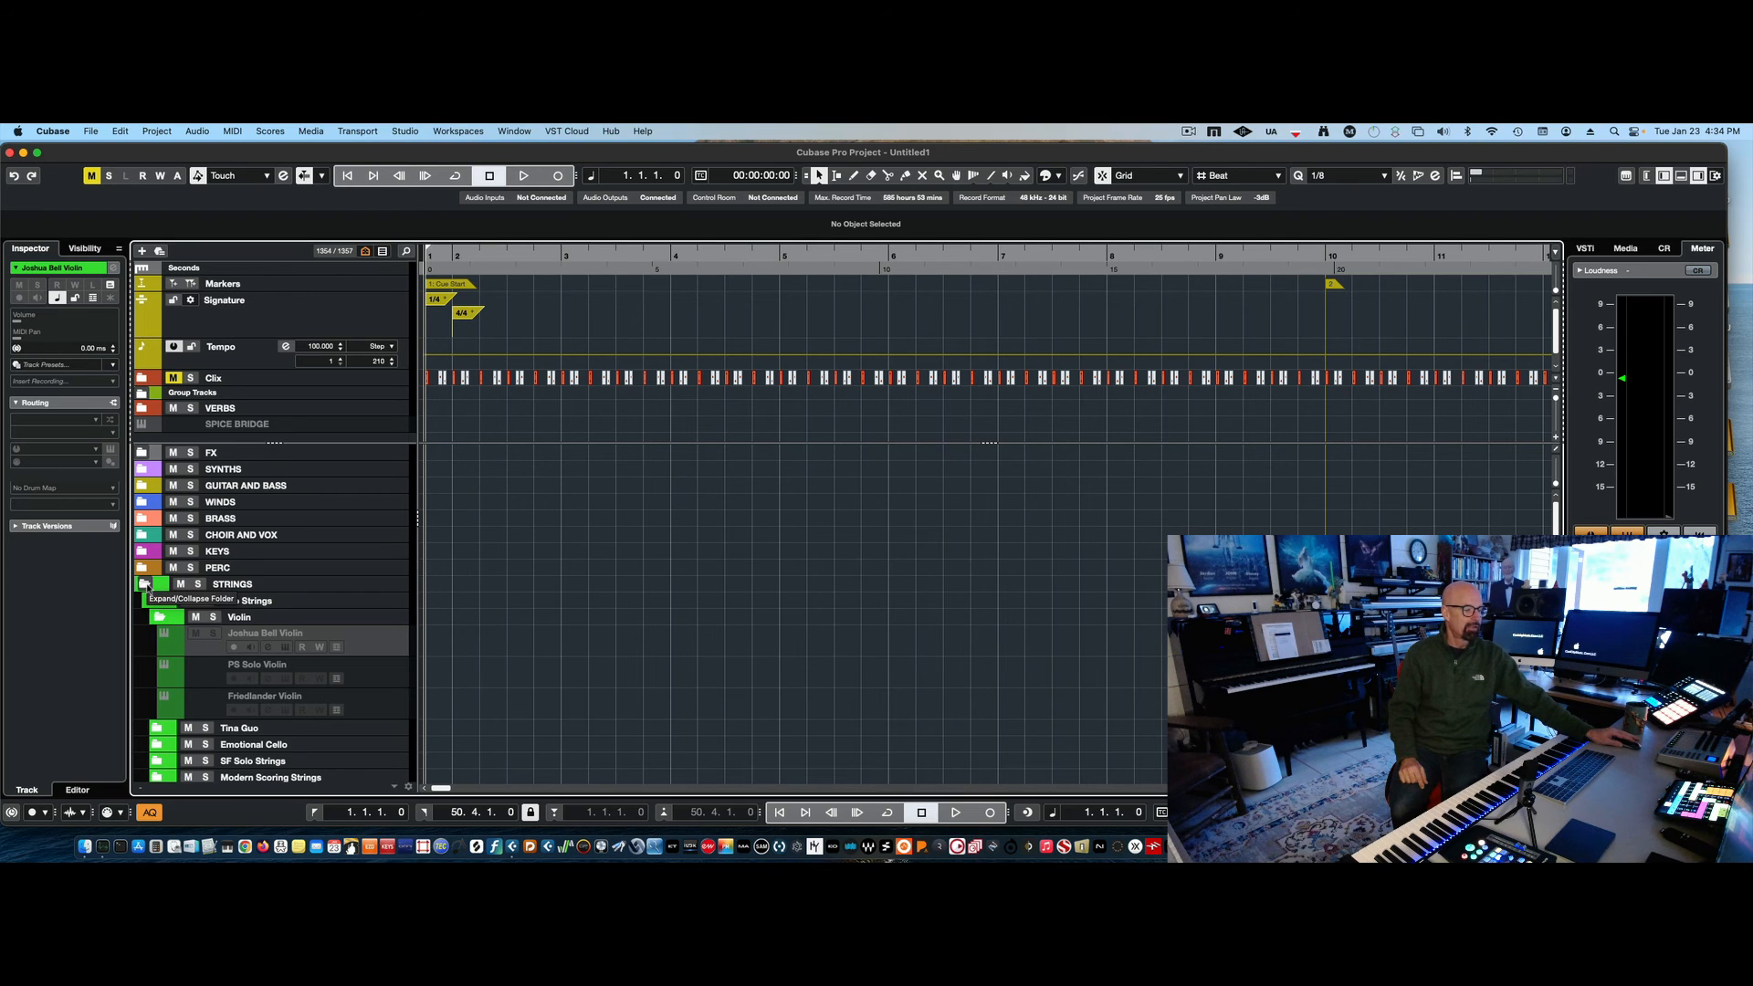
- Collapse the Violin and Solo Strings subfolders and the STRINGS folder that contains them
click(159, 617)
click(151, 601)
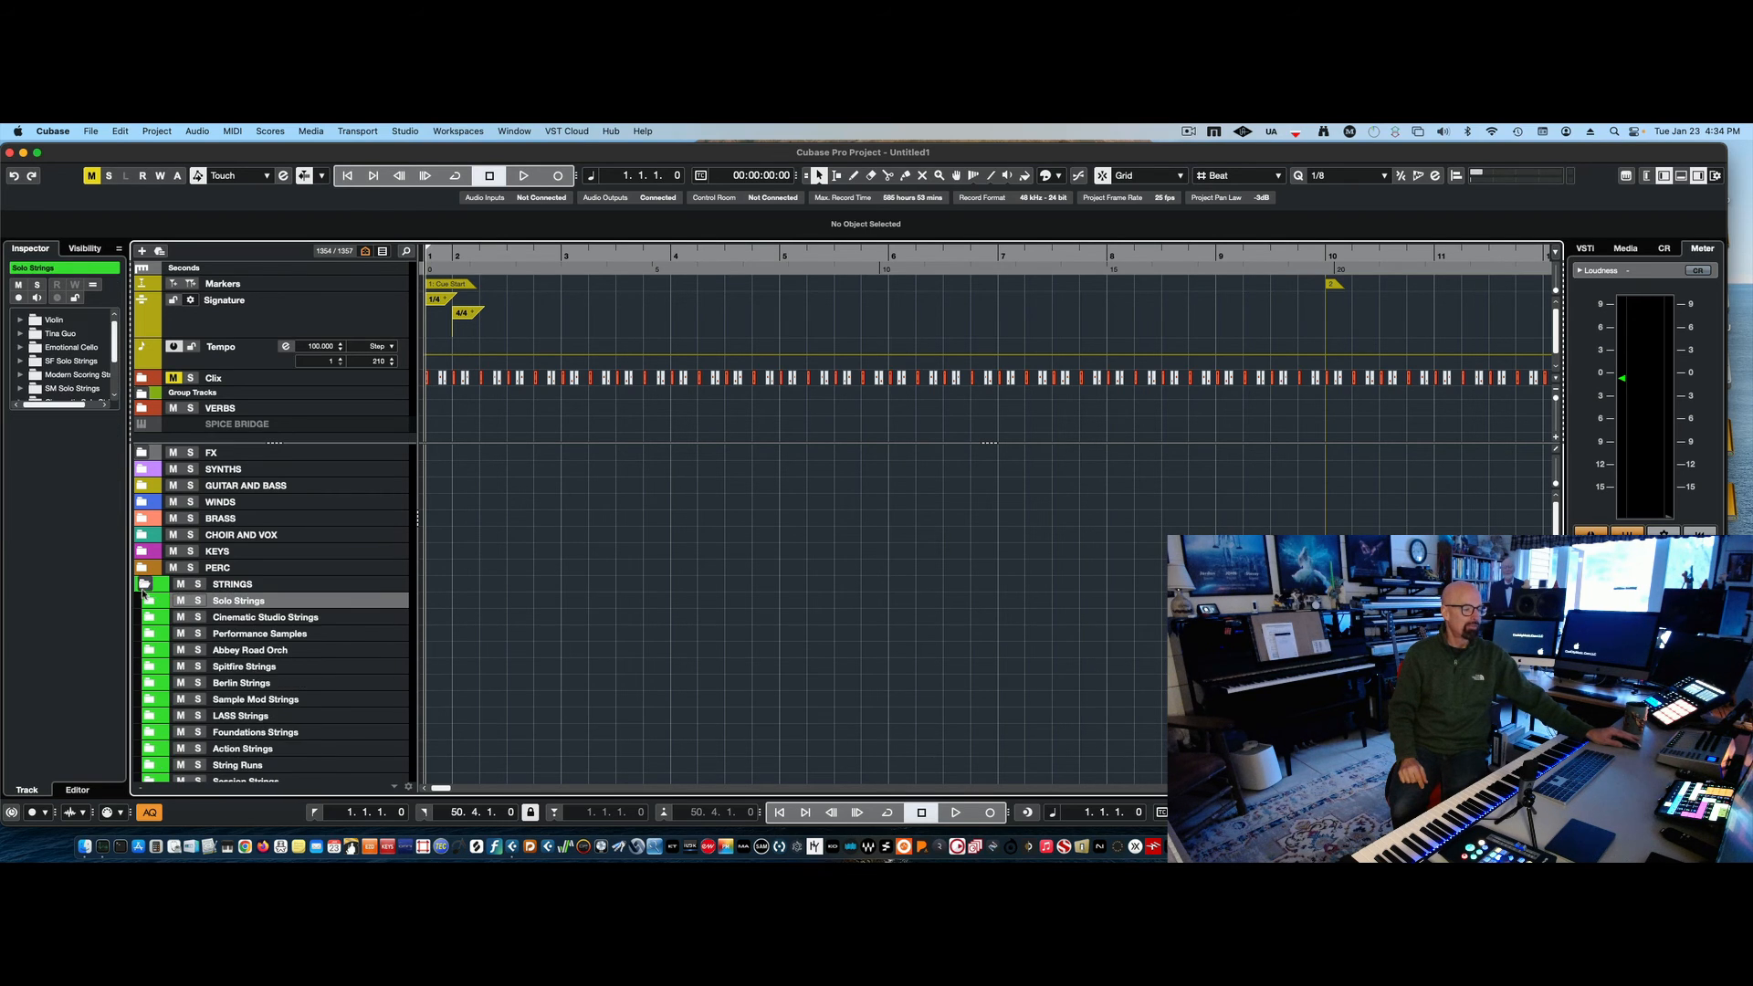
click(144, 585)
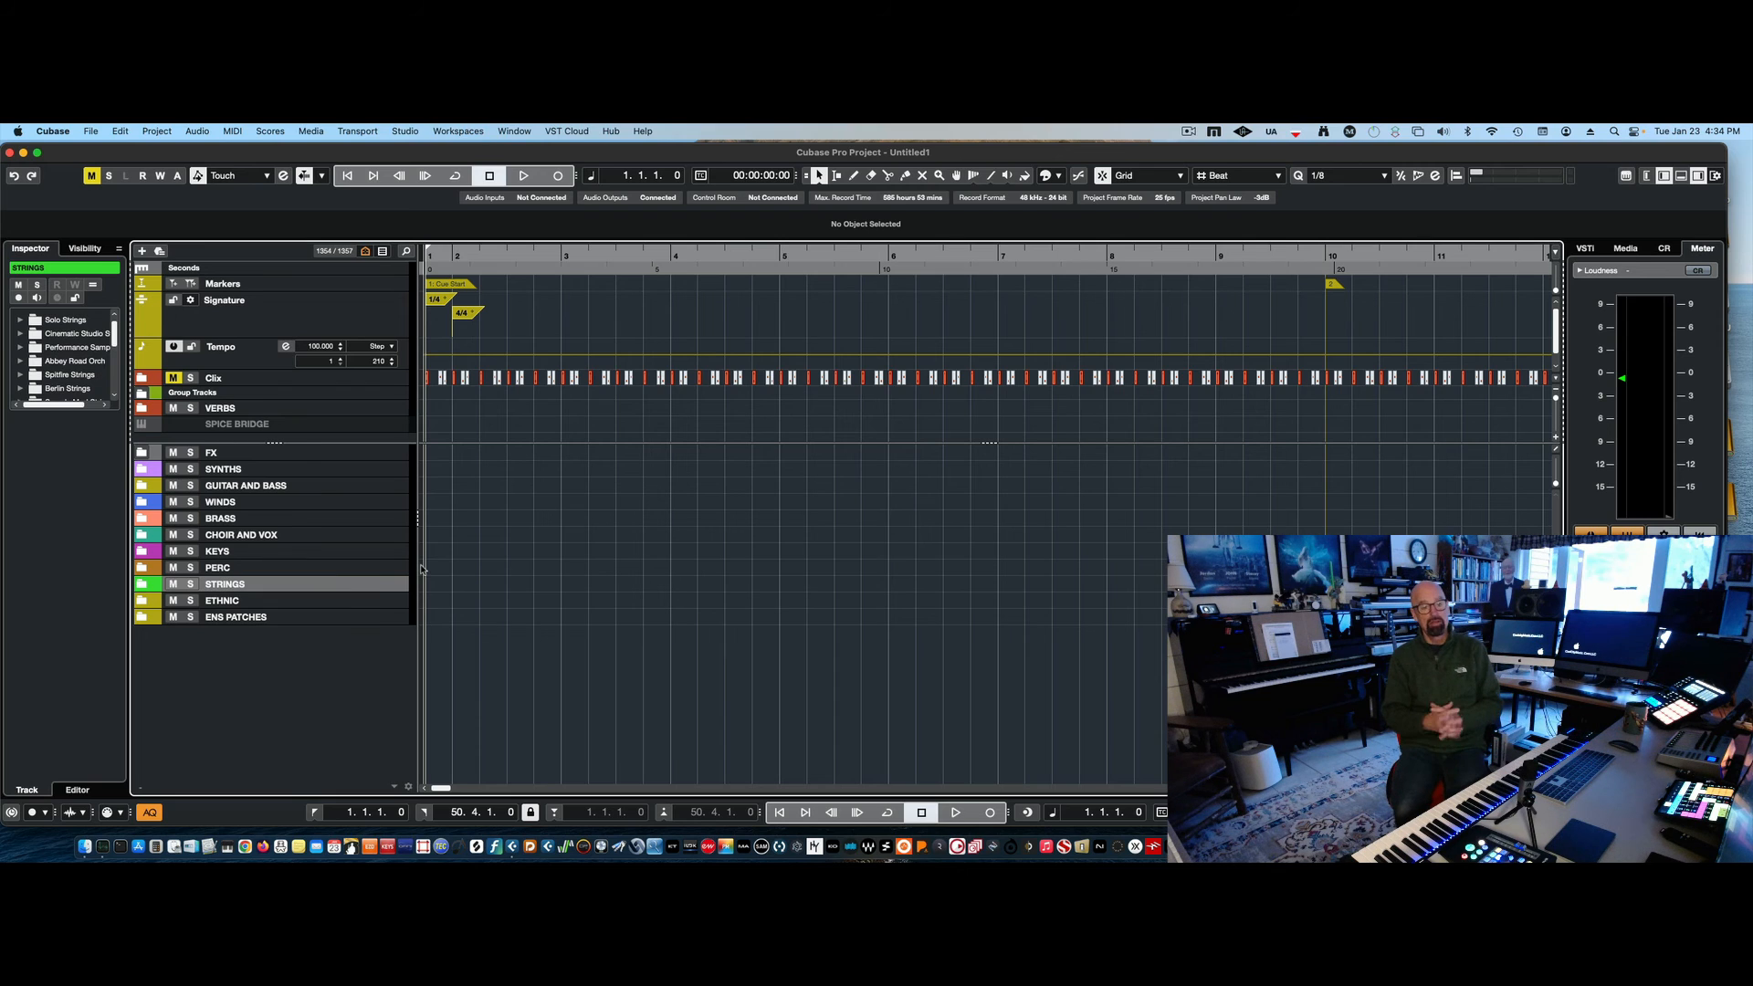